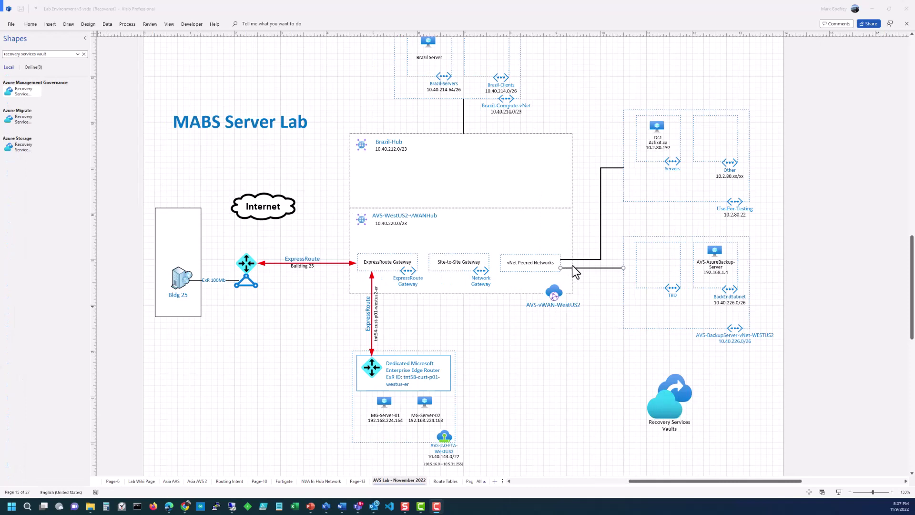
Step: Draw a connector to the Recovery Services Vaults icon and attach its upper end to BackEndSubnet
left_click_drag(646, 290, 669, 380)
left_click_drag(646, 290, 710, 288)
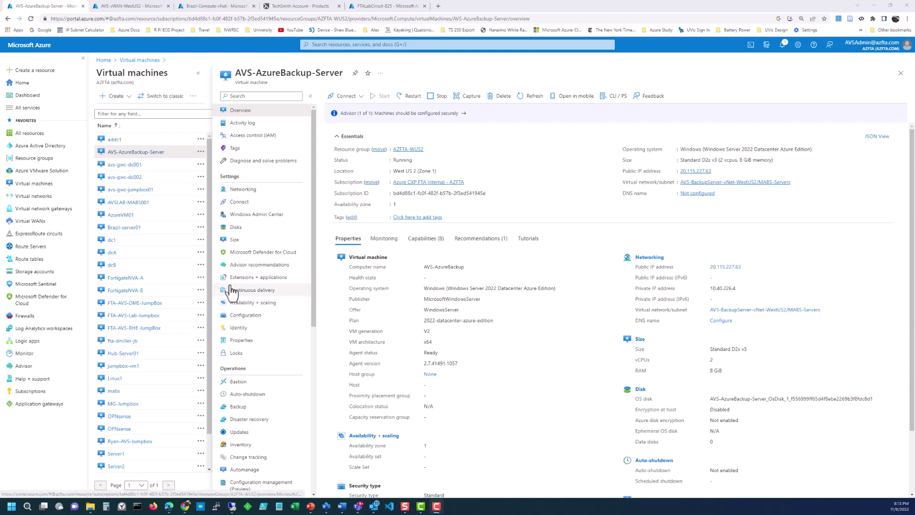
Step: Set BackupDisk's storage type to Standard SSD on the VM's Disks blade and save
left_click(246, 232)
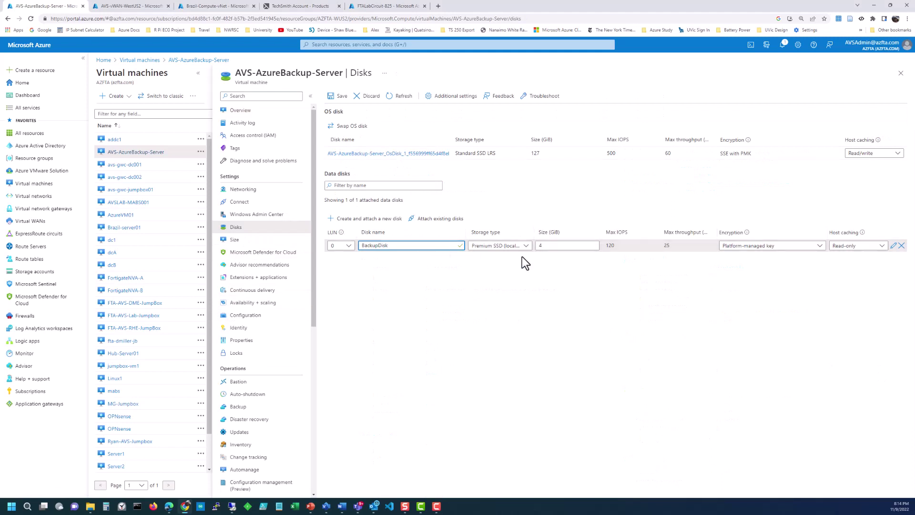
left_click(523, 248)
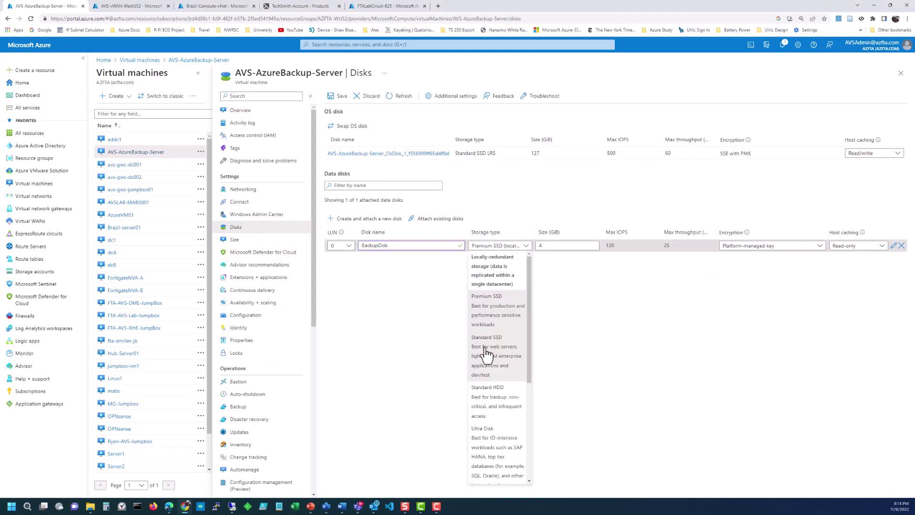
left_click(487, 353)
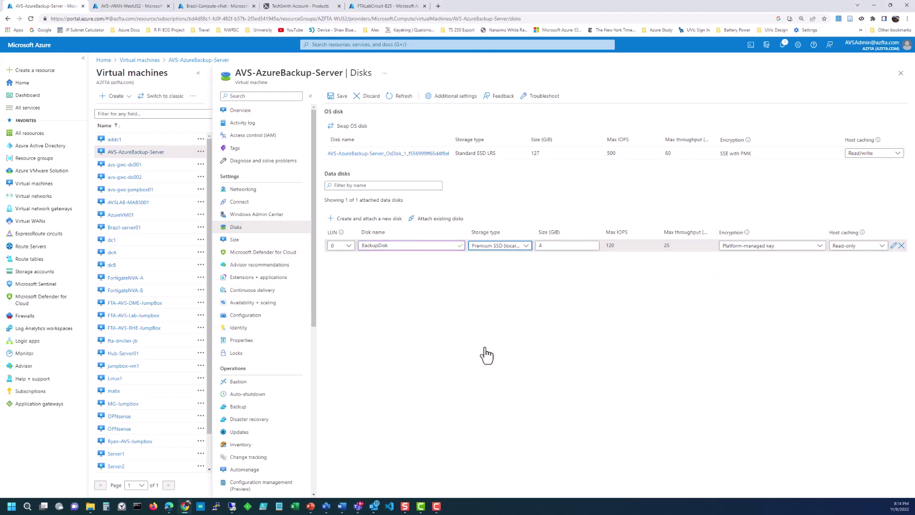
left_click(340, 98)
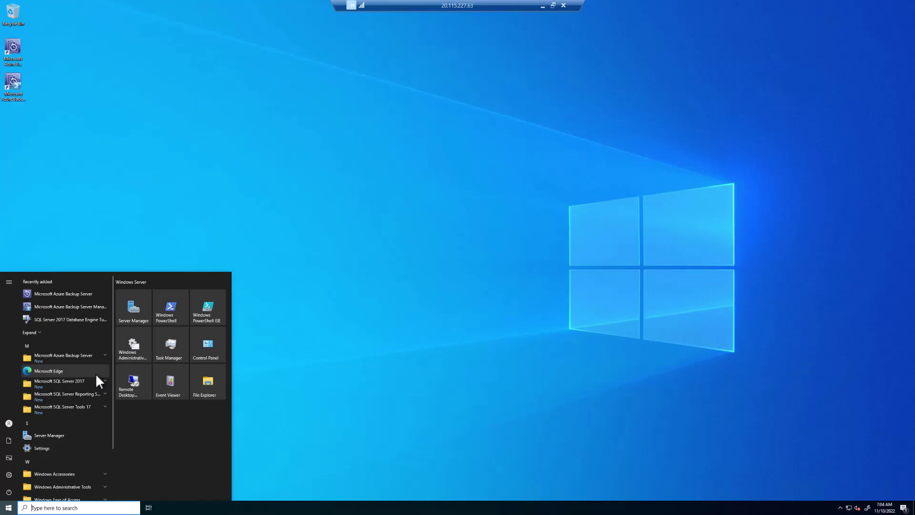
Step: Open Disk Management from a 'disk' search
type("disk")
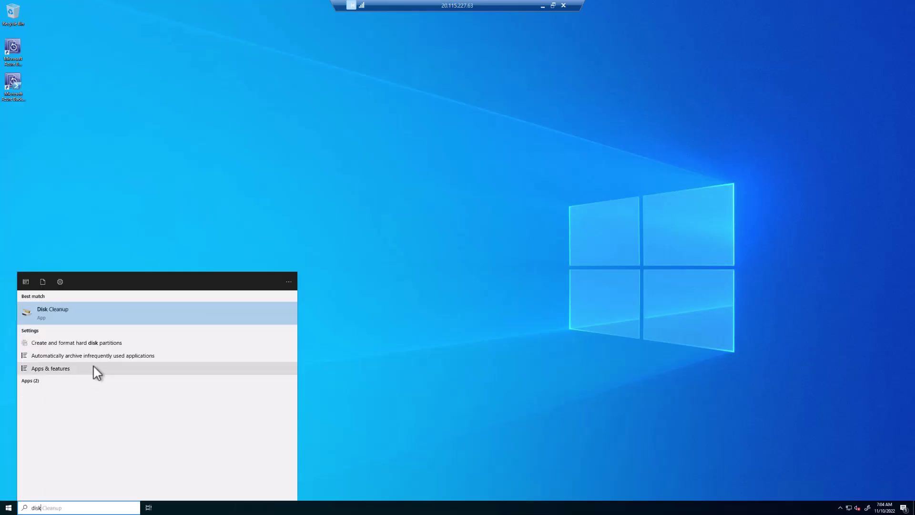
left_click(94, 344)
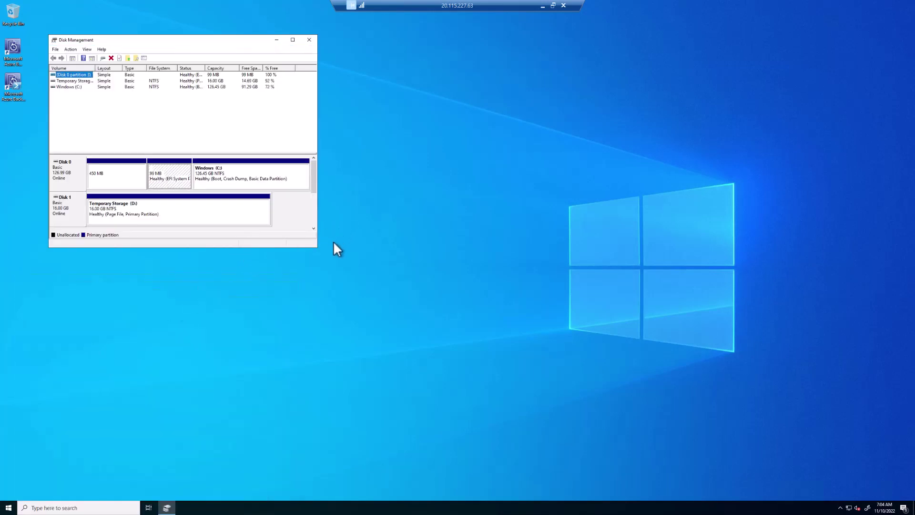
left_click_drag(314, 187, 316, 213)
Step: Create a default NTFS simple volume E: on Disk 2's unallocated space, then leave the remote session
right_click(180, 182)
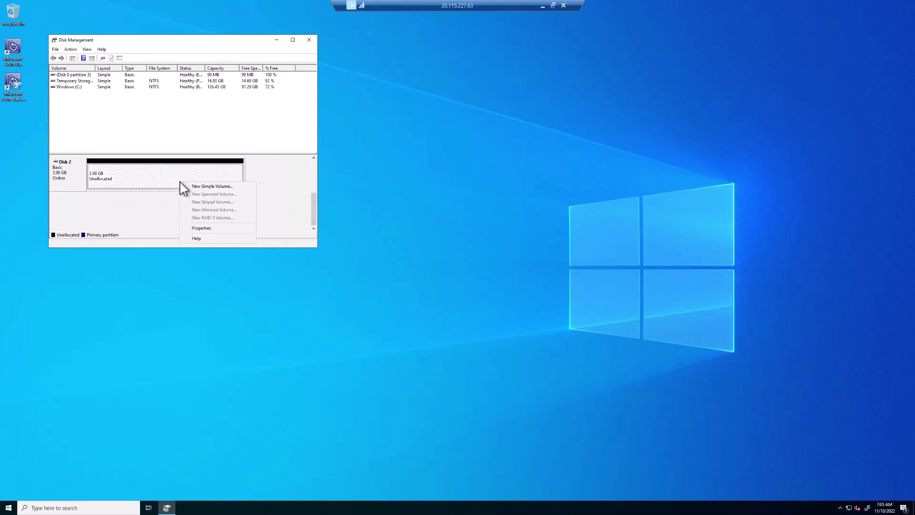
left_click(205, 187)
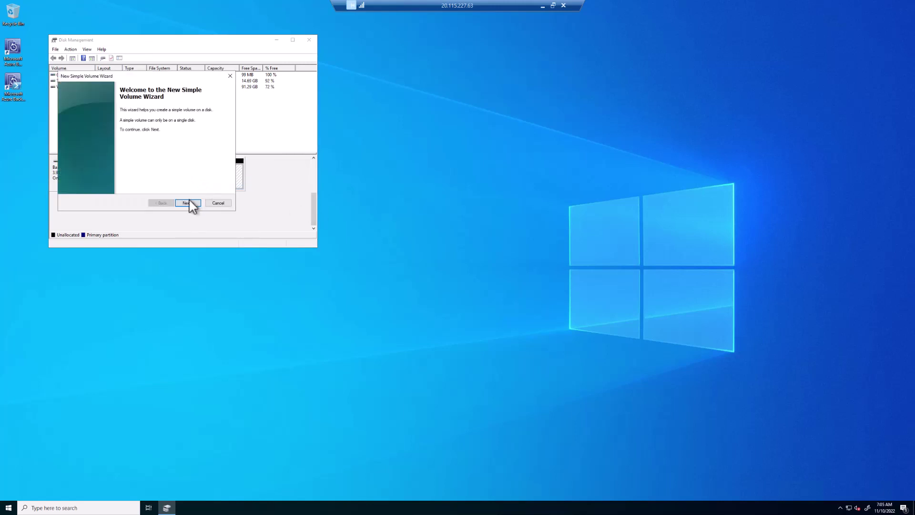
left_click(188, 203)
left_click(188, 203)
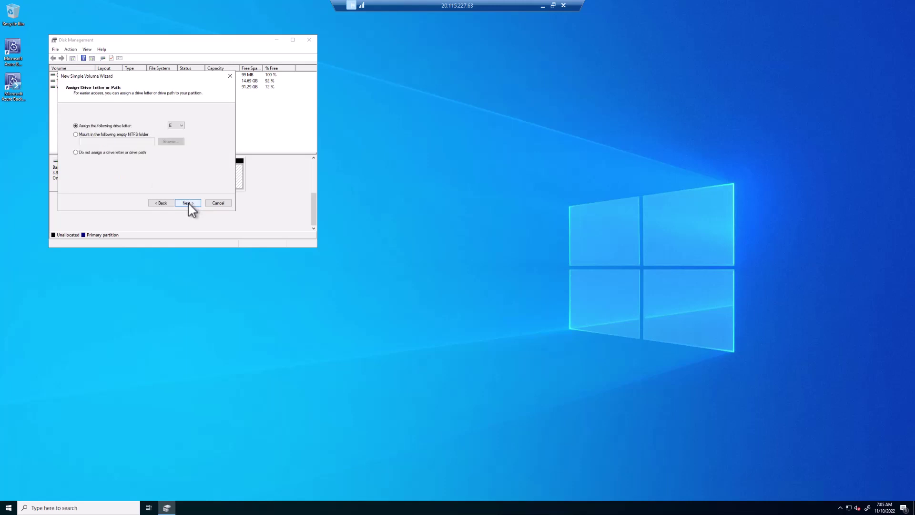
left_click(188, 203)
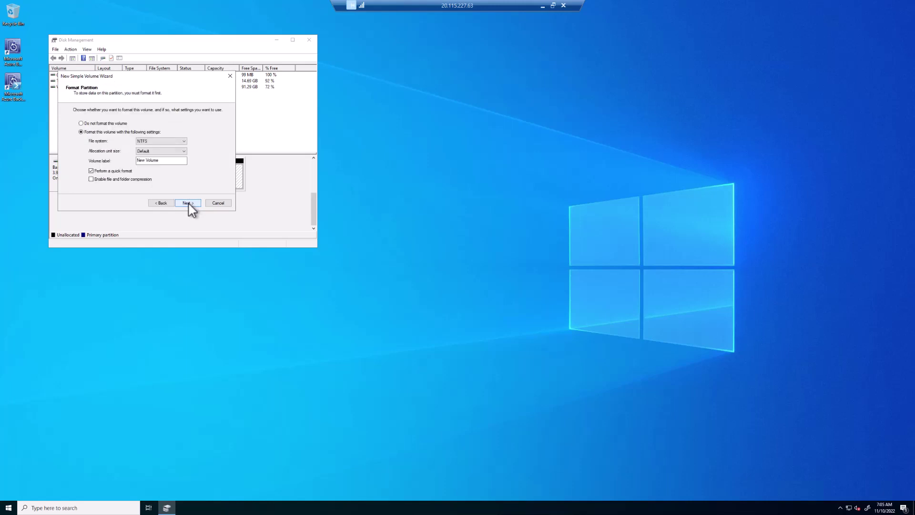
left_click(188, 203)
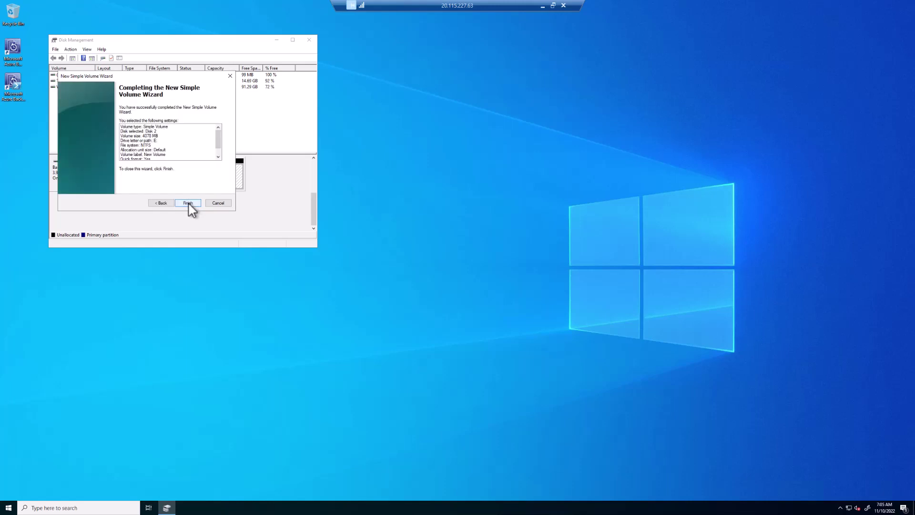
left_click(188, 204)
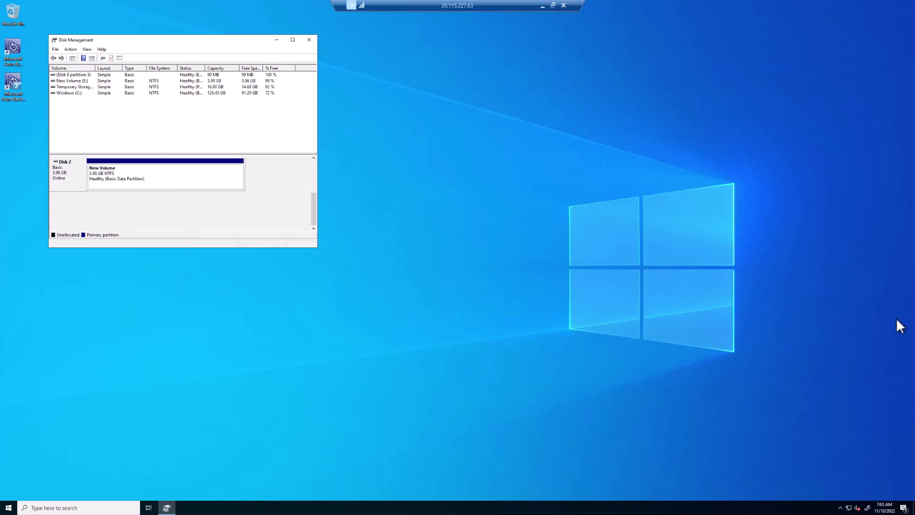
left_click(543, 5)
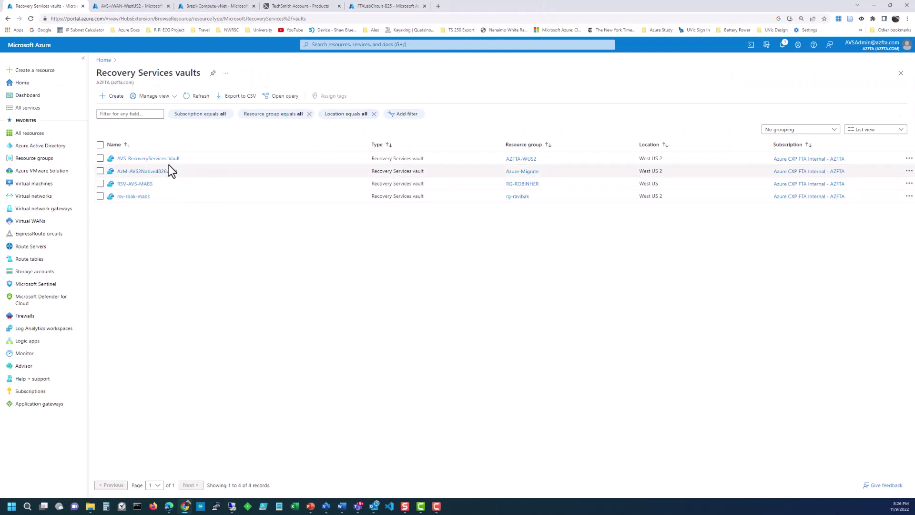
left_click(113, 95)
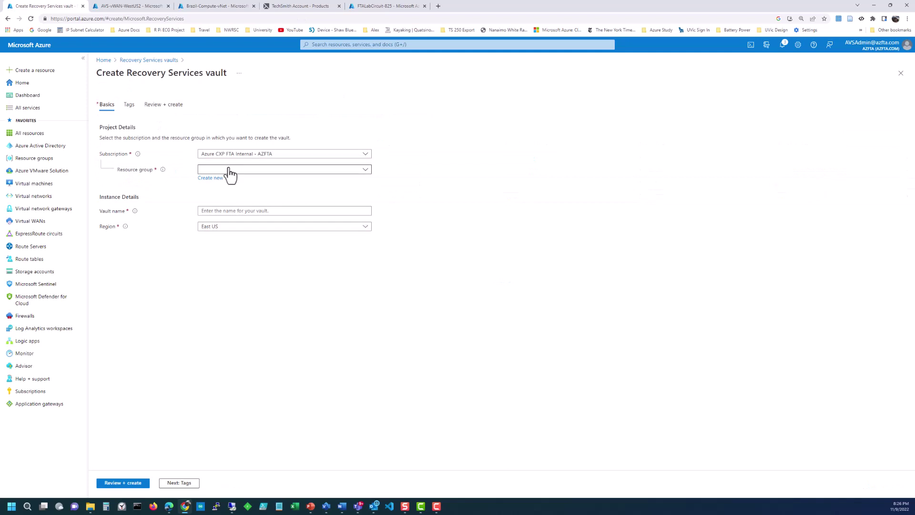
left_click(229, 169)
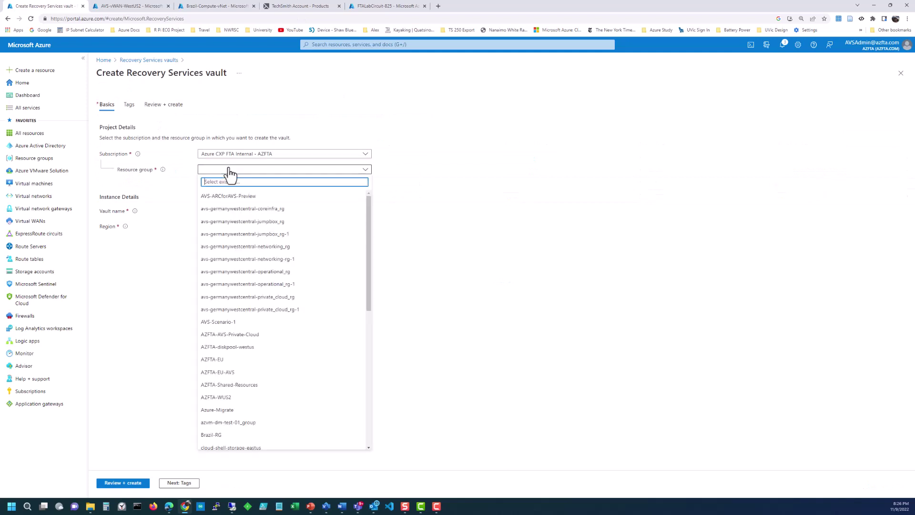
left_click(238, 398)
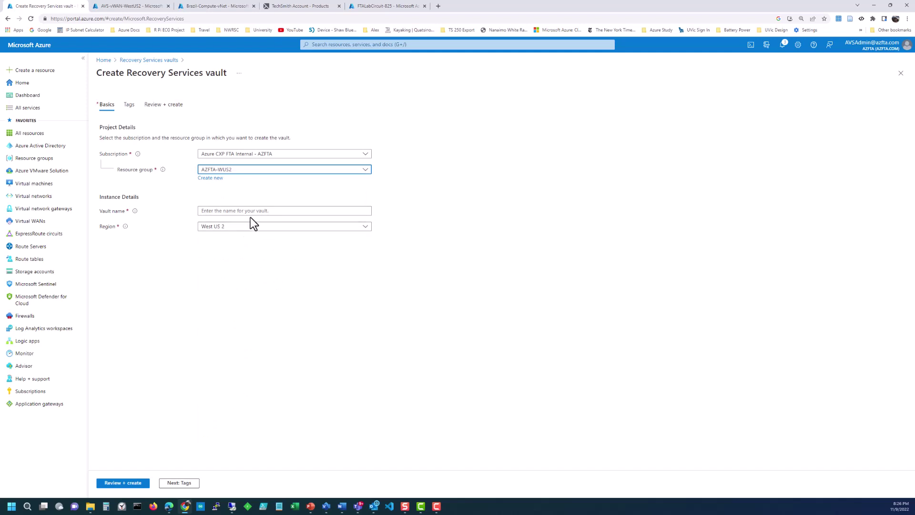
left_click(251, 211)
type("RecoveryServicesVaultForAVS")
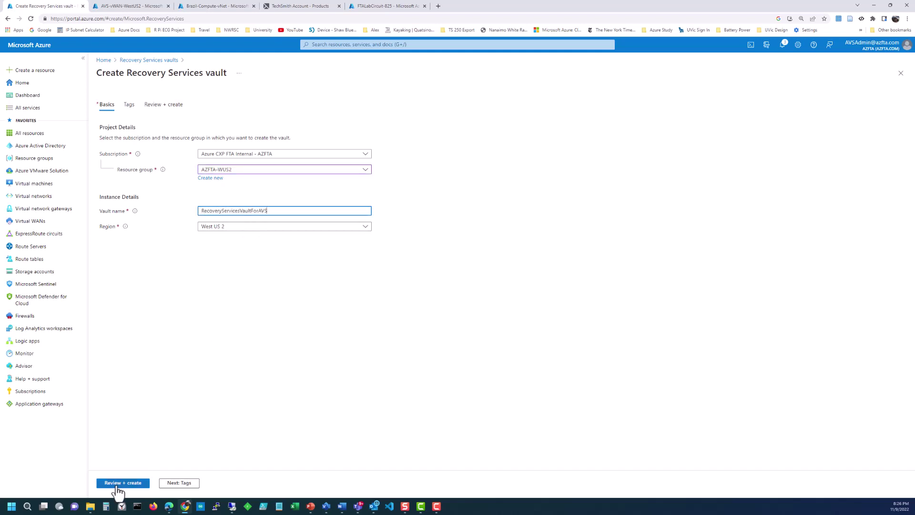
left_click(901, 73)
left_click(493, 59)
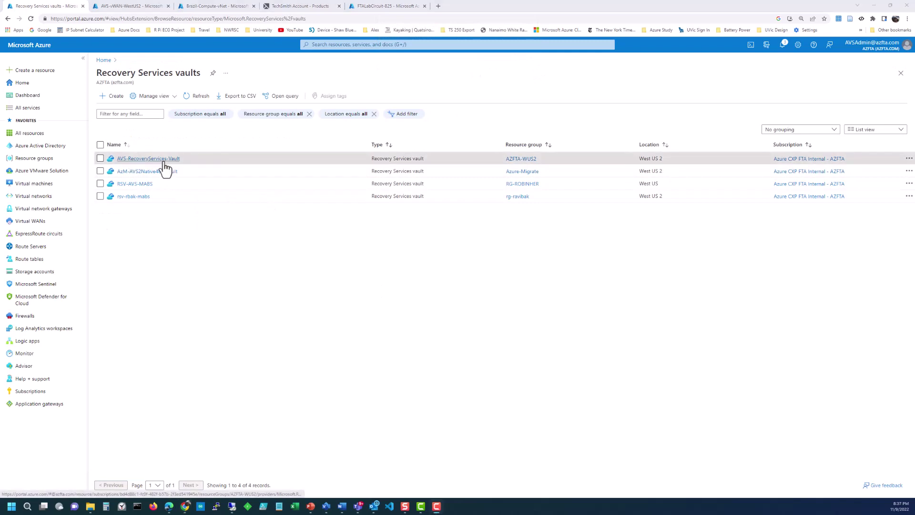
Step: Set AVS-RecoveryServices-Vault's backup to On-Premises VMware Virtual Machine and prepare infrastructure
left_click(164, 163)
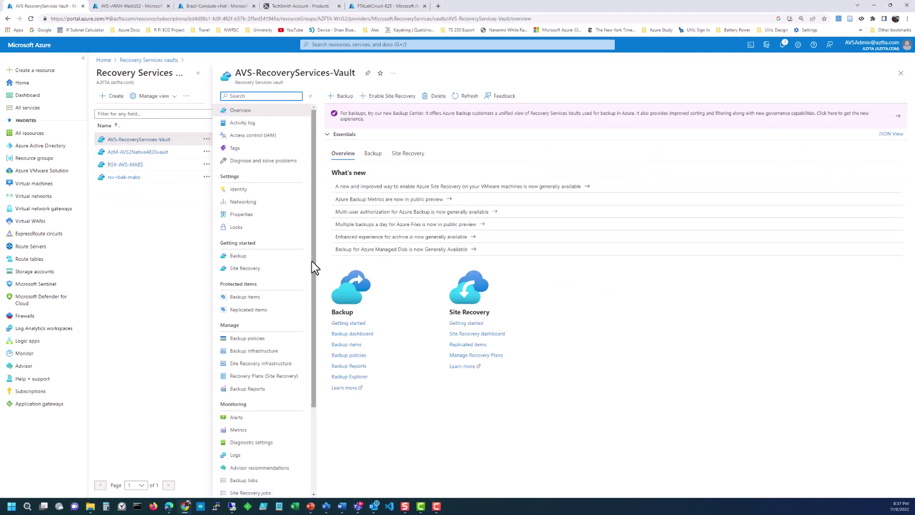
left_click(260, 260)
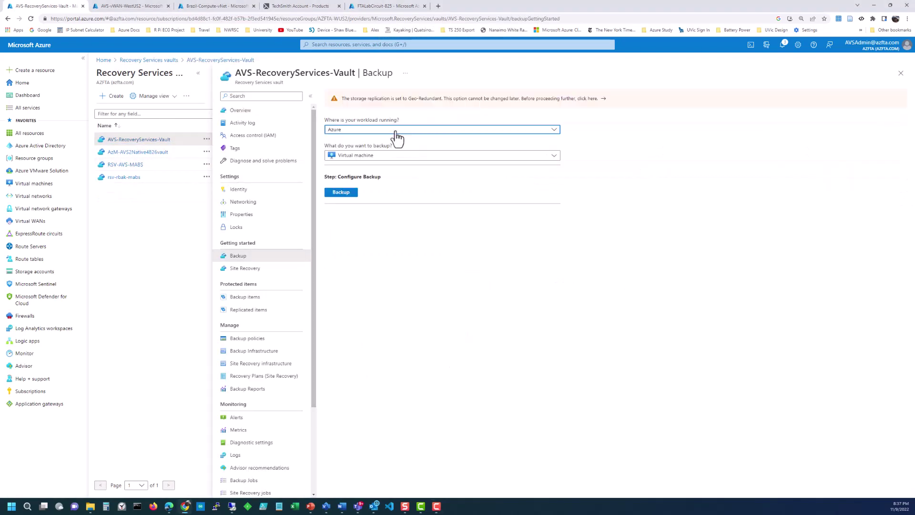
left_click(396, 132)
left_click(364, 186)
left_click(367, 159)
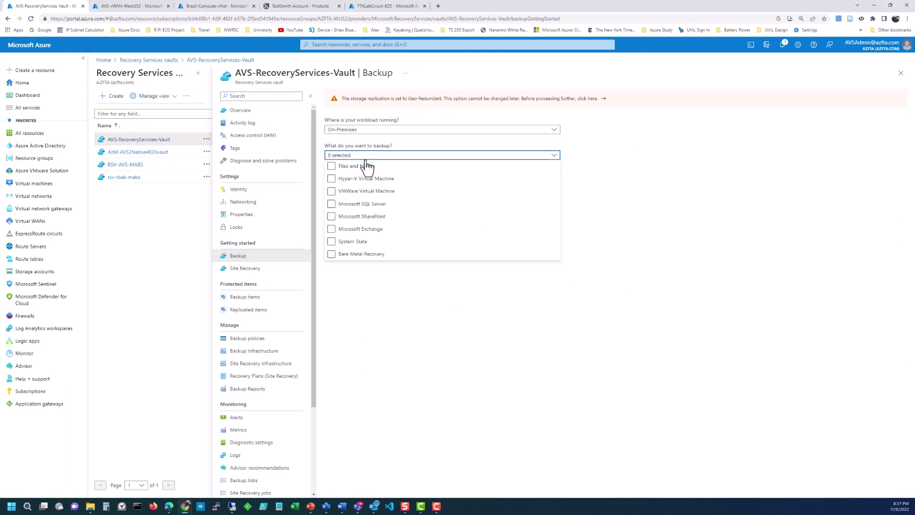
left_click(352, 192)
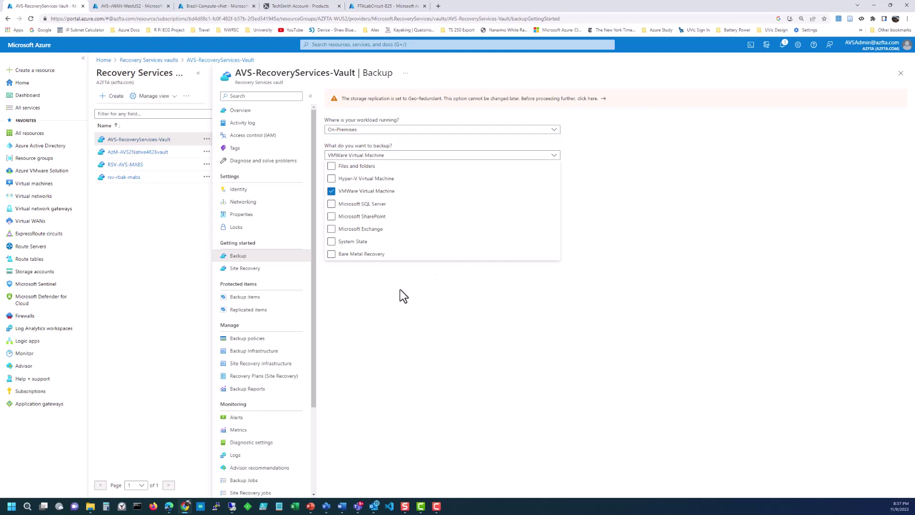
left_click(399, 290)
left_click(360, 193)
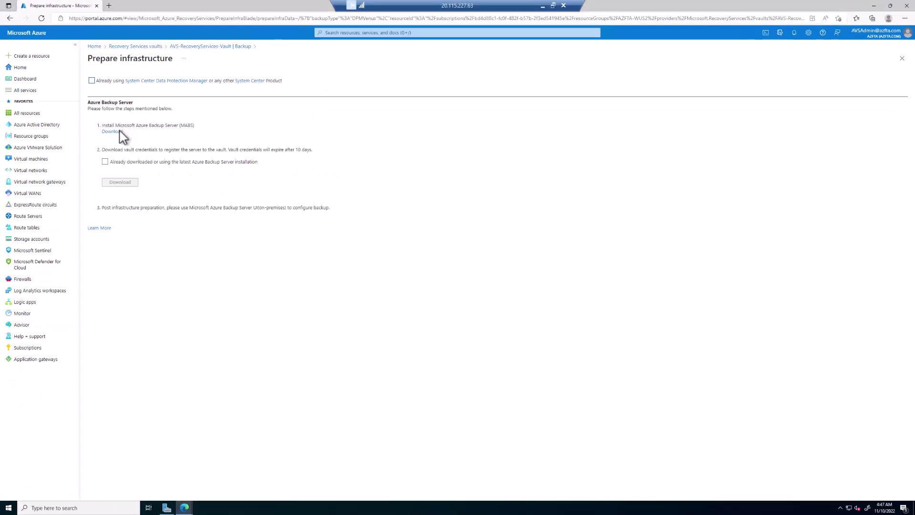
Step: Download all Microsoft Azure Backup Server v3 setup files from the Microsoft download page
left_click(117, 133)
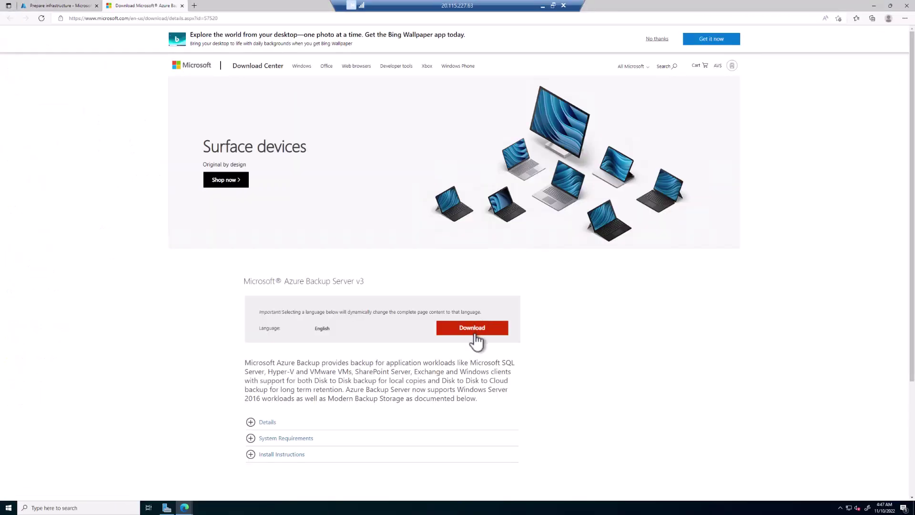
left_click(475, 334)
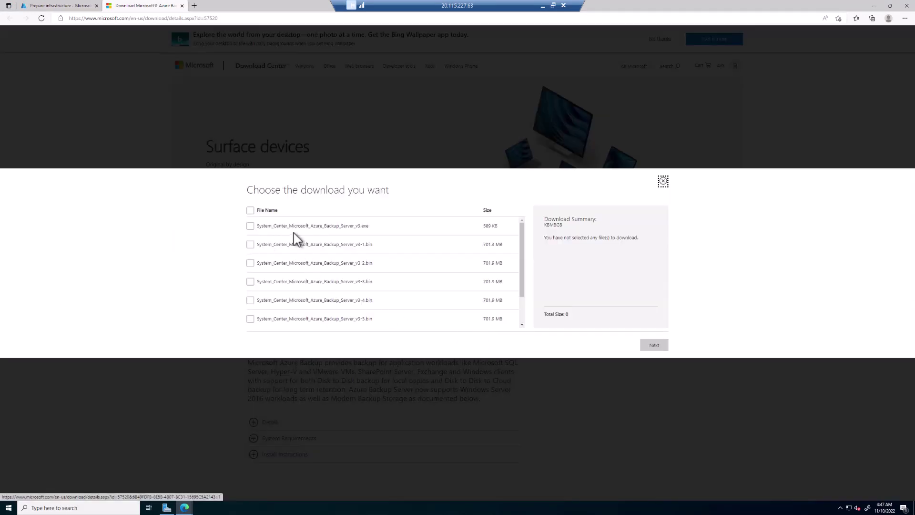
left_click(250, 210)
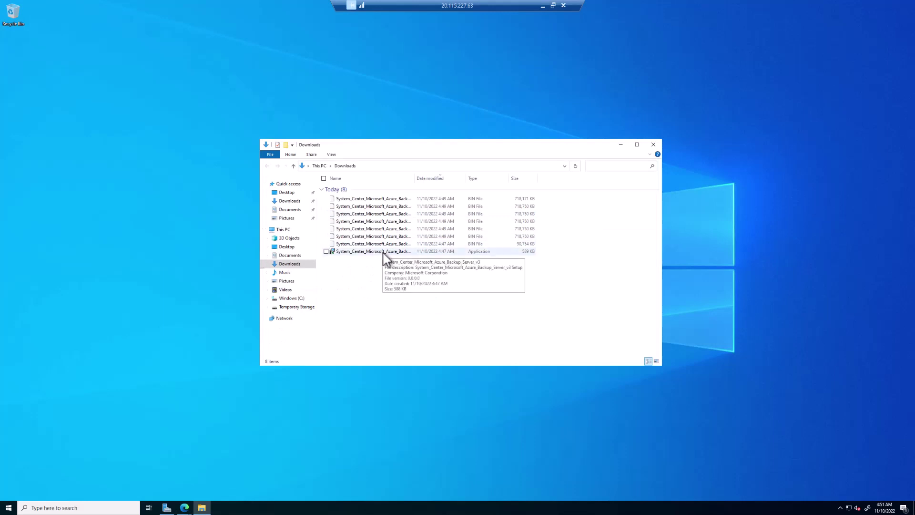
Step: Extract the Azure Backup Server installer to its default location after accepting the license
double_click(384, 253)
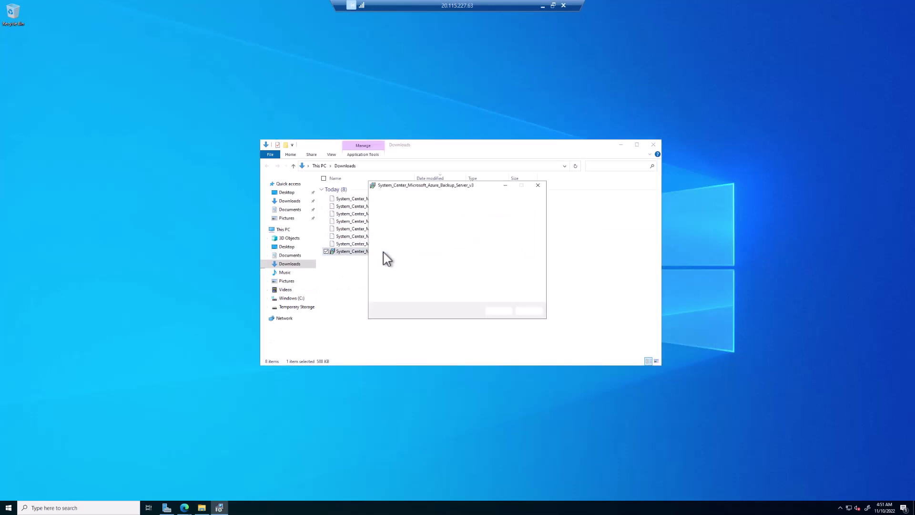
left_click(509, 310)
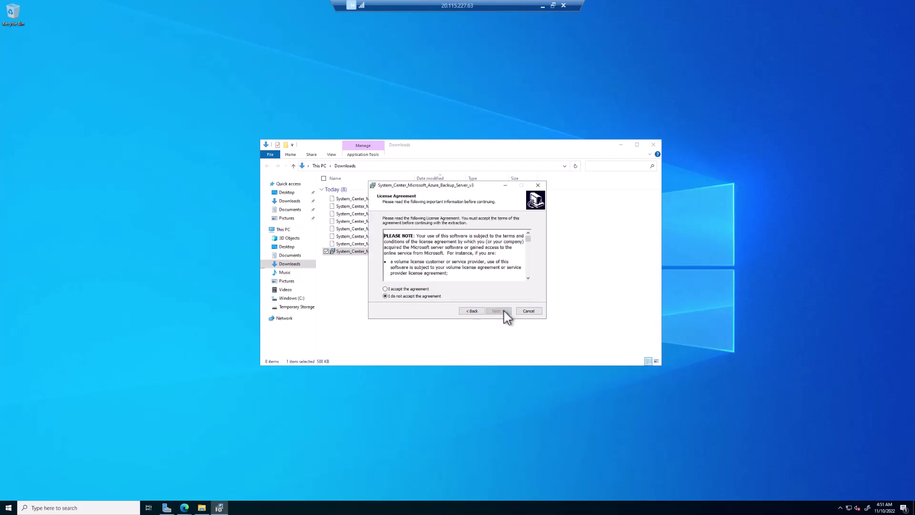
left_click(413, 289)
left_click(498, 311)
left_click(499, 310)
left_click(499, 311)
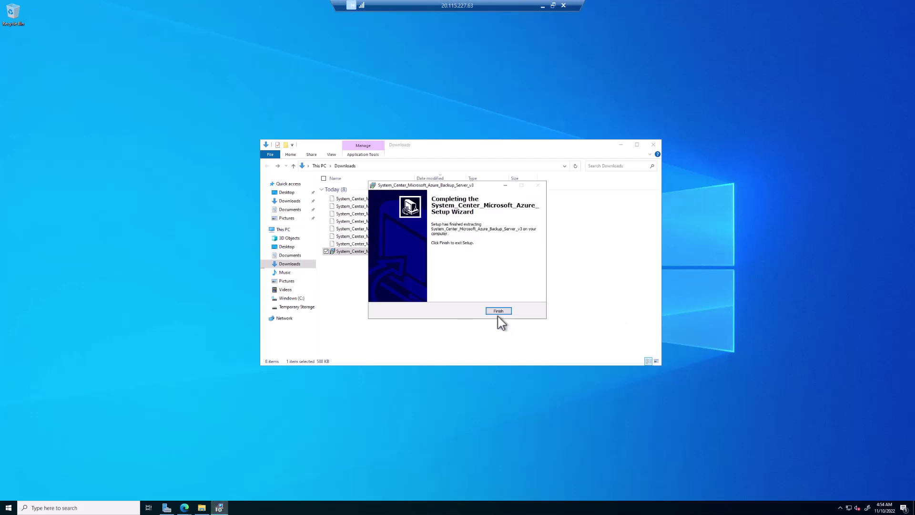
left_click(499, 310)
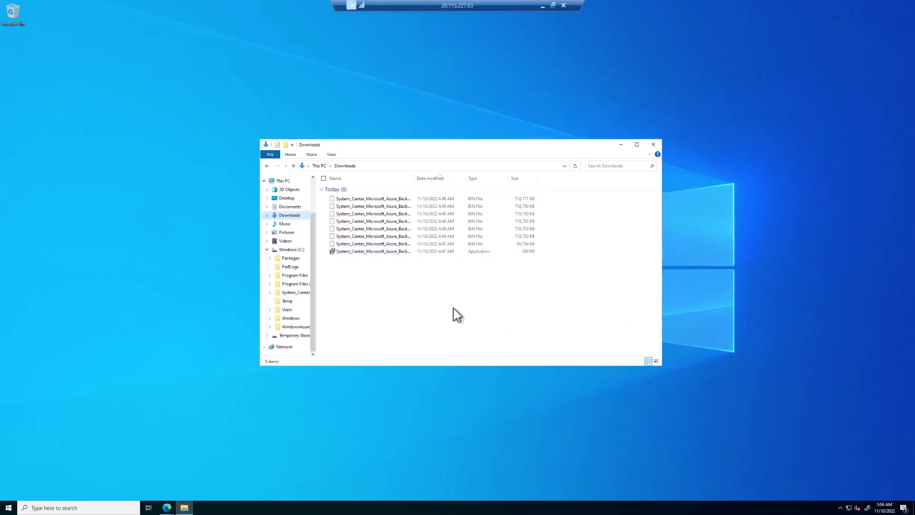
Step: Install .NET Framework 3.5 Features through Server Manager's Add Roles and Features wizard
left_click(8, 508)
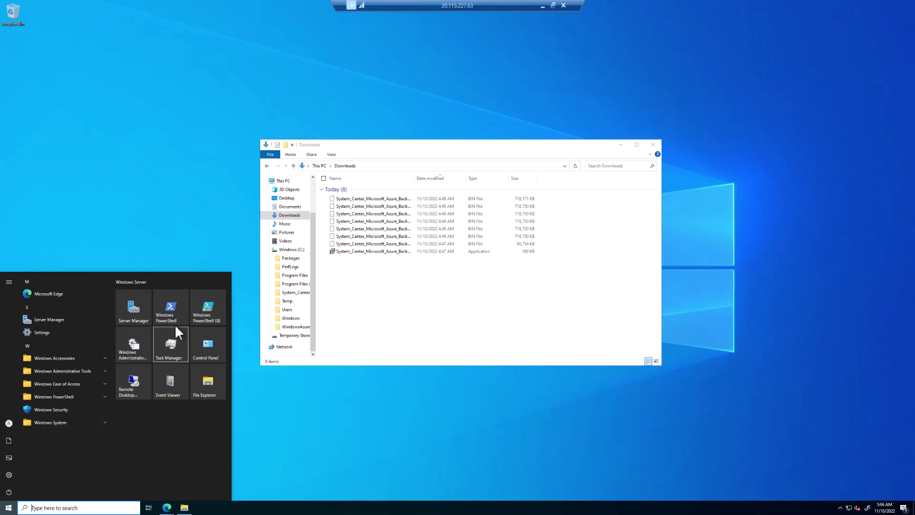
left_click(127, 311)
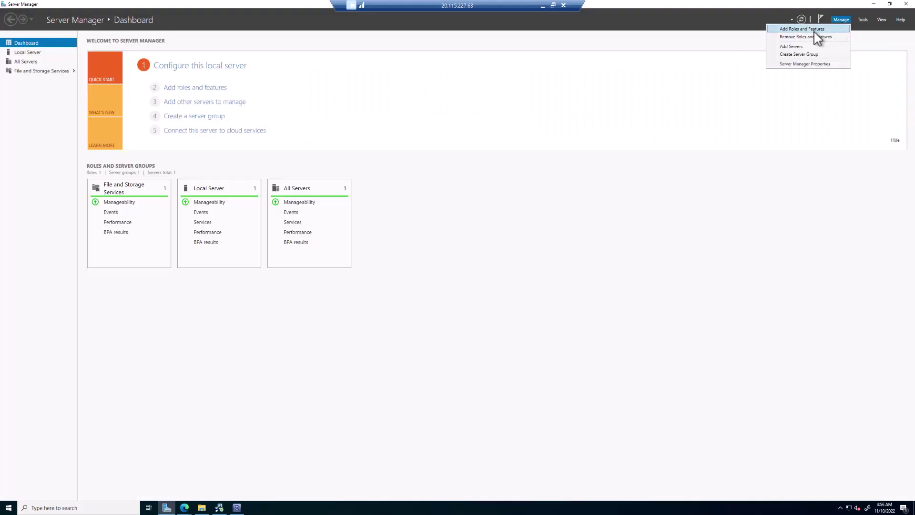
left_click(811, 30)
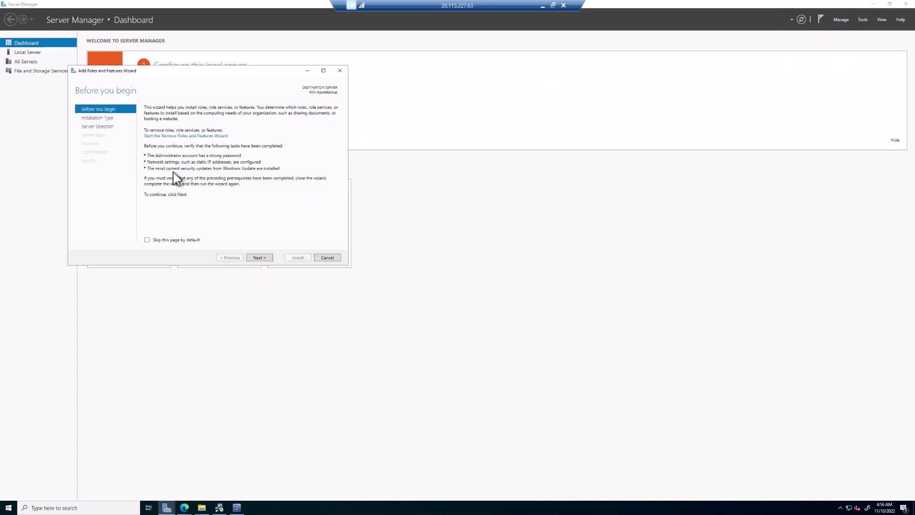
left_click(260, 260)
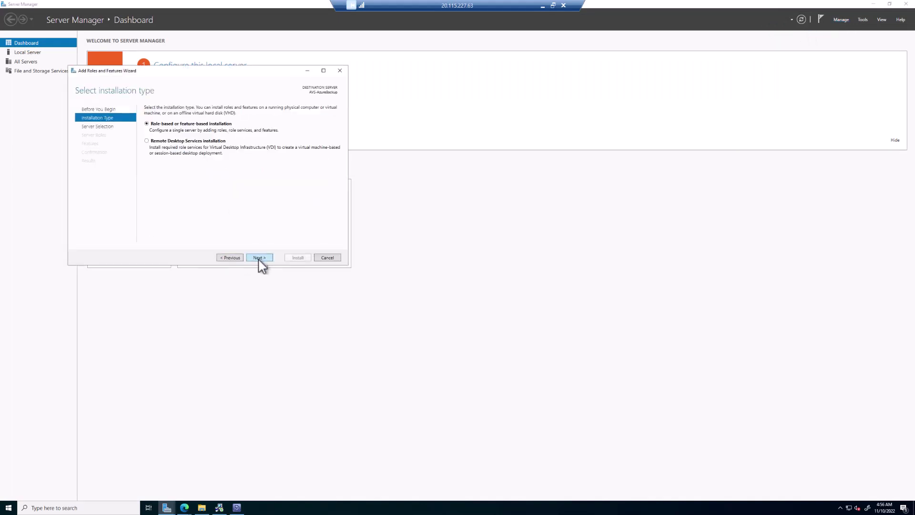
left_click(260, 260)
left_click(259, 260)
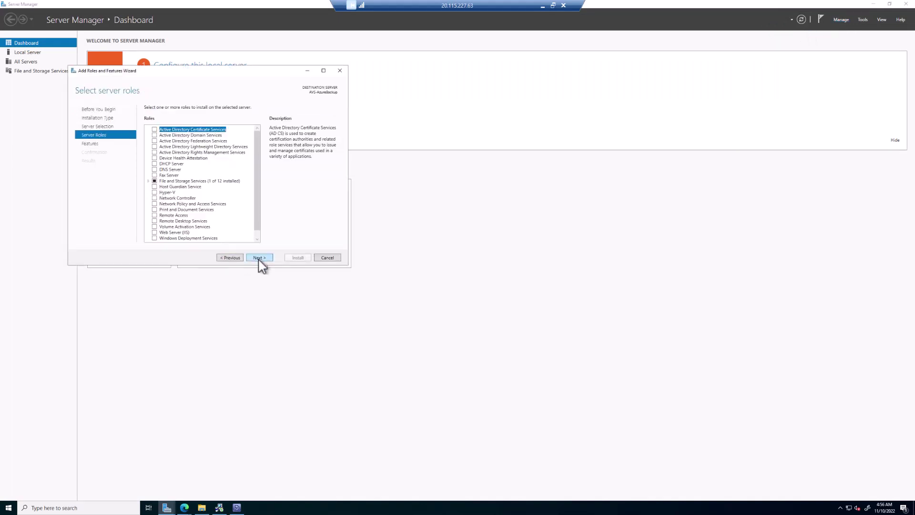
left_click(259, 258)
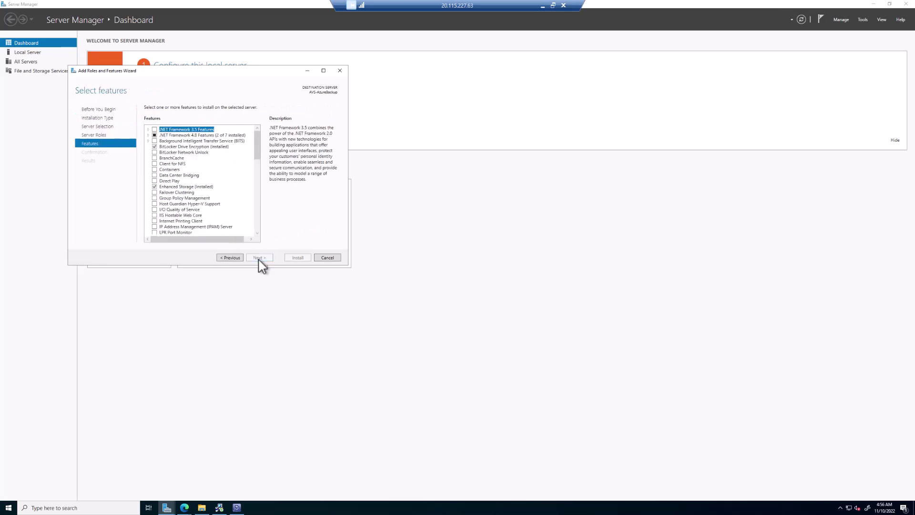
left_click(154, 129)
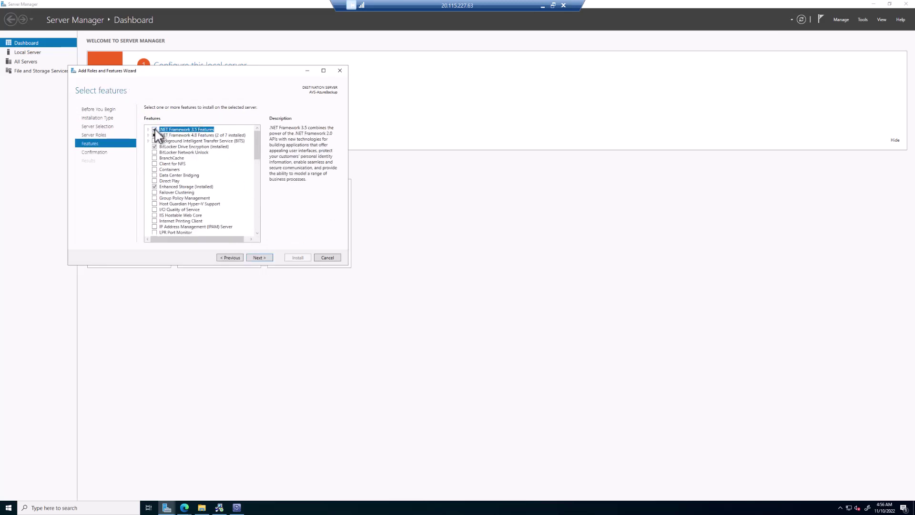
left_click(259, 258)
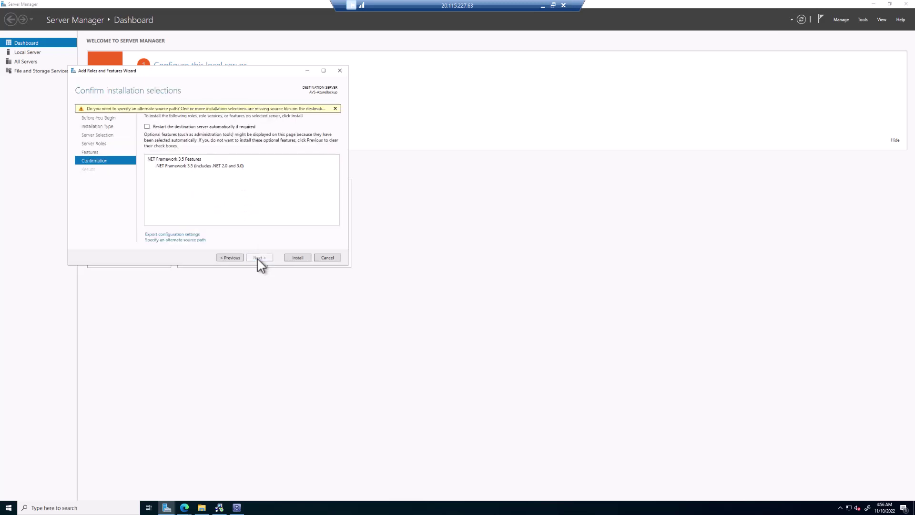
left_click(297, 258)
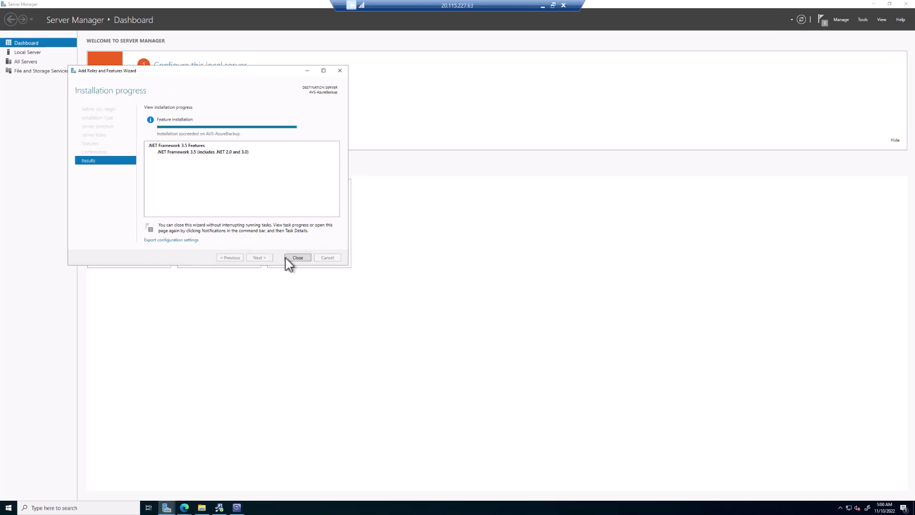
left_click(299, 260)
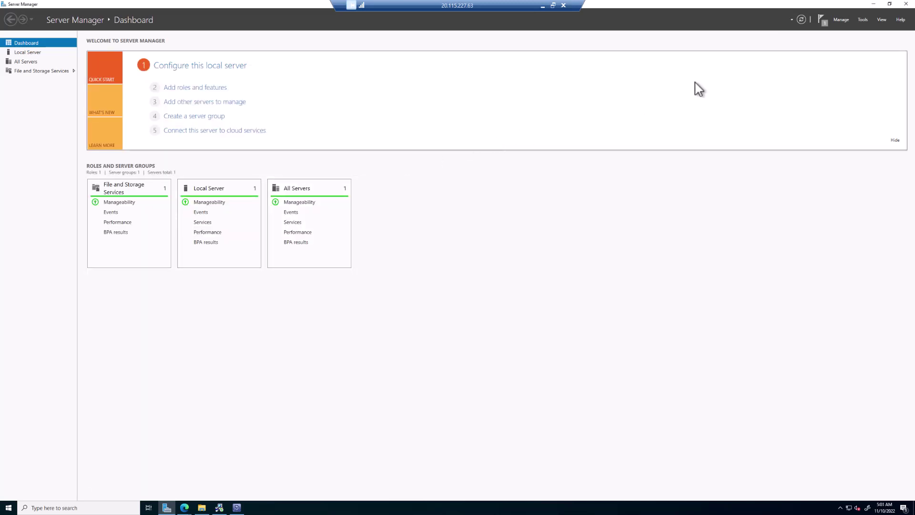
Step: Run Setup from C:\System_Center_Microsoft_Azure_Backup_Server_v3 and start the Microsoft Azure Backup Server install
left_click(906, 4)
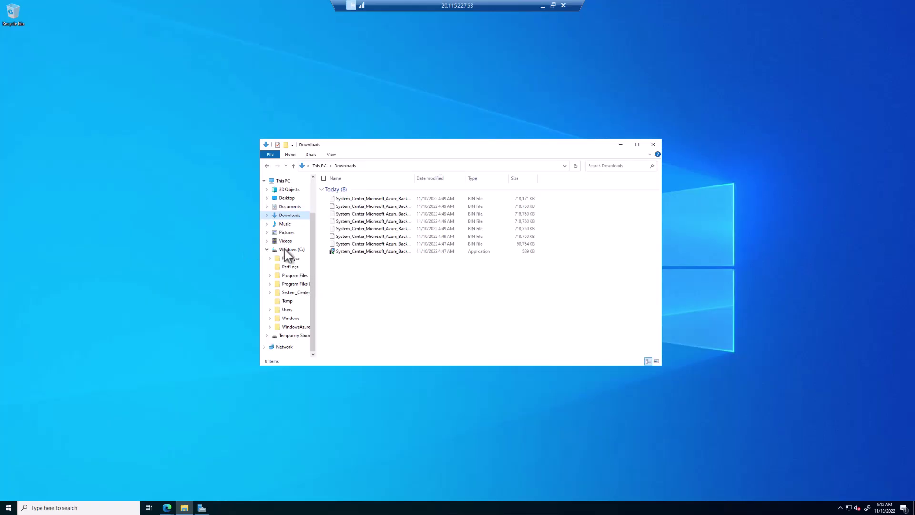
left_click(286, 250)
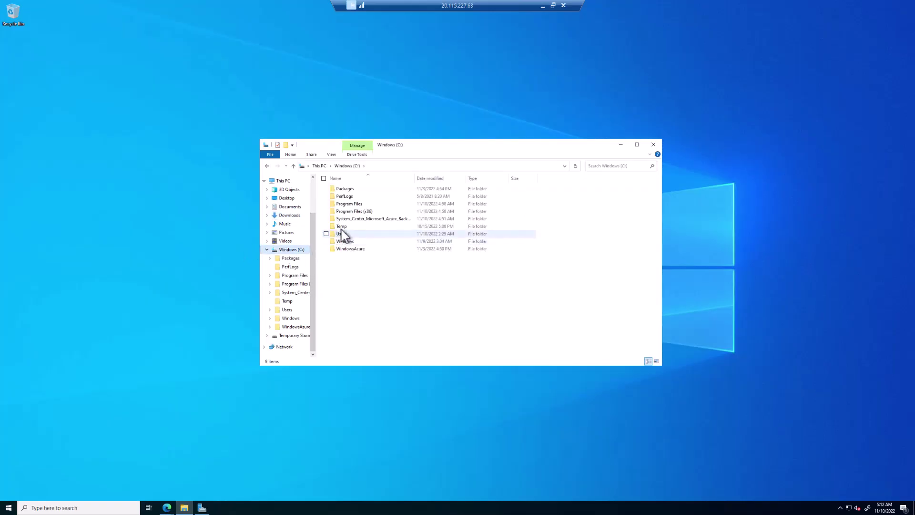
double_click(352, 222)
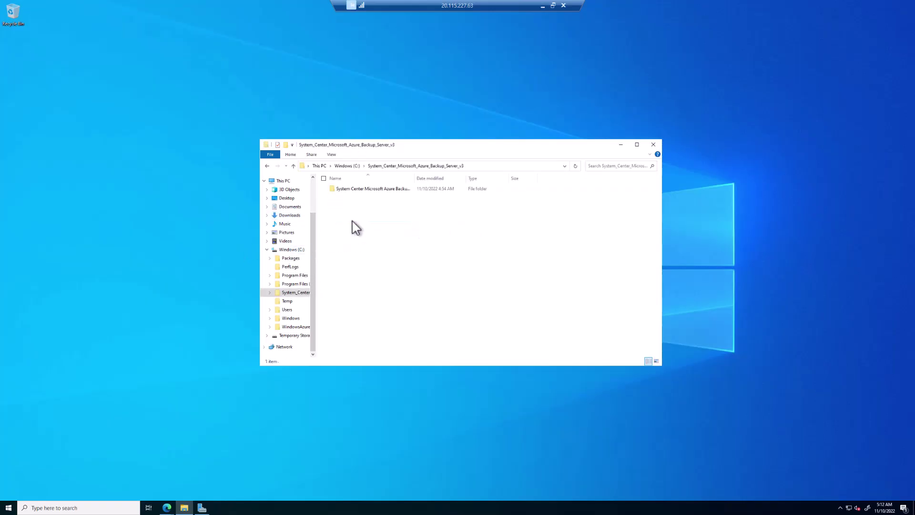
double_click(367, 190)
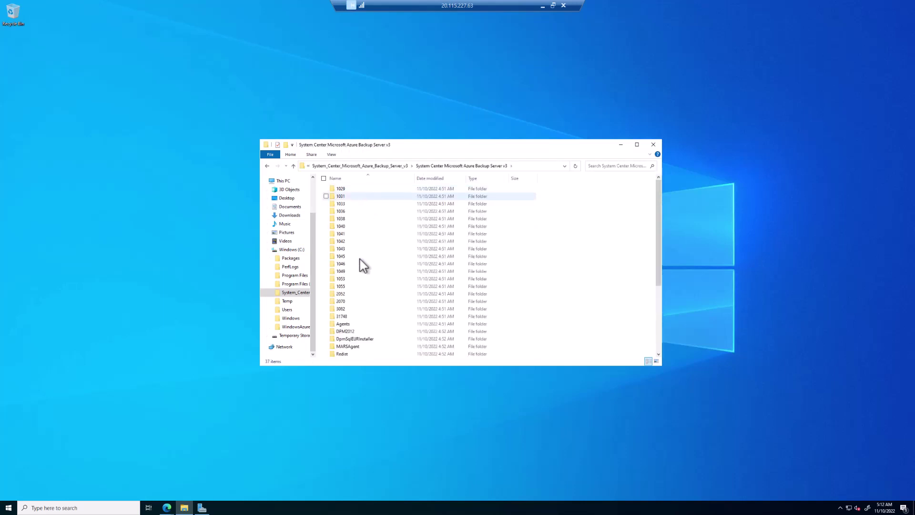
scroll(361, 275, "down", 5)
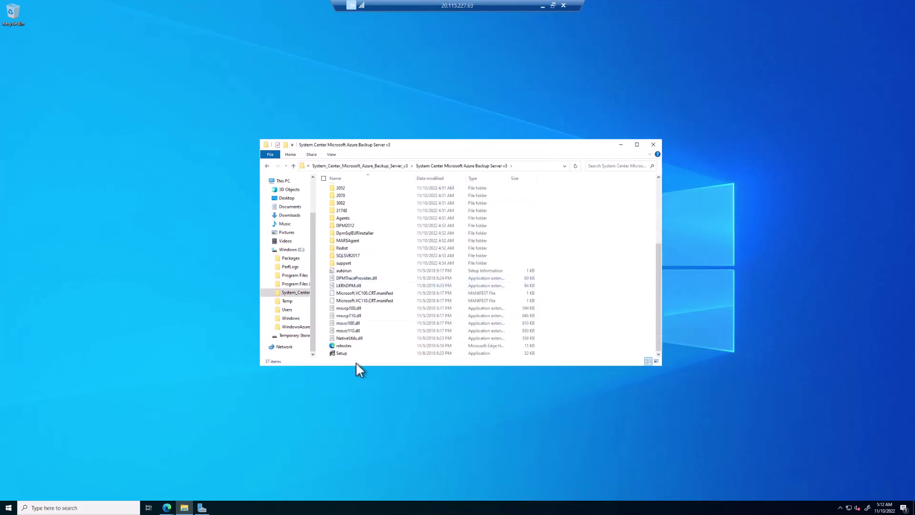
double_click(354, 355)
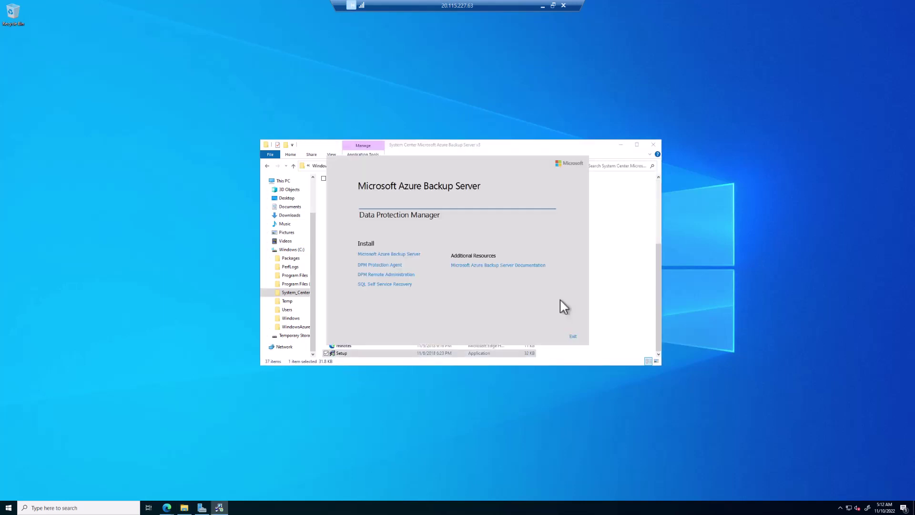
left_click(374, 257)
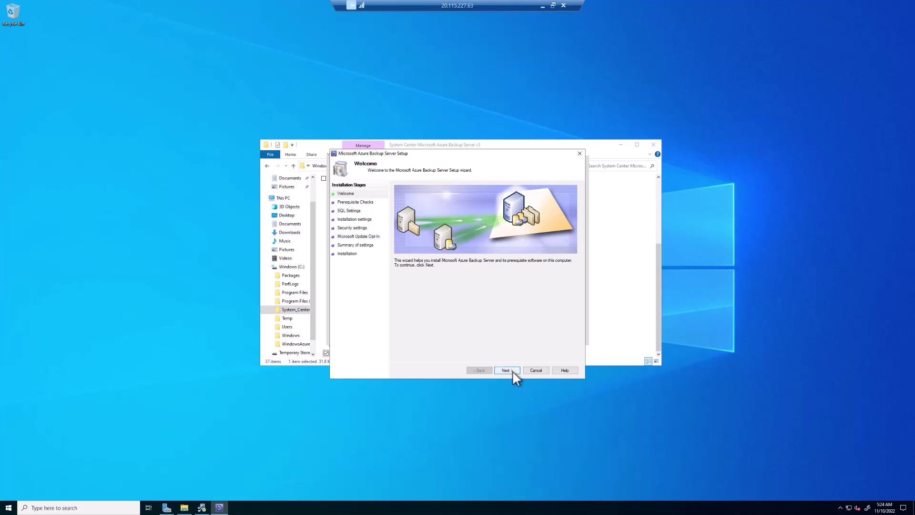
Step: Pass the prerequisite checks and check-and-install components for a new SQL Server instance
left_click(508, 371)
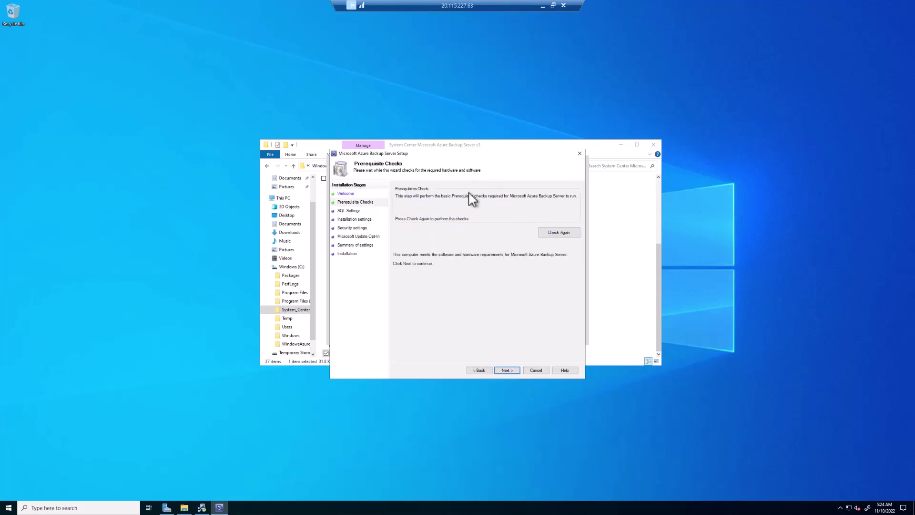
left_click(508, 370)
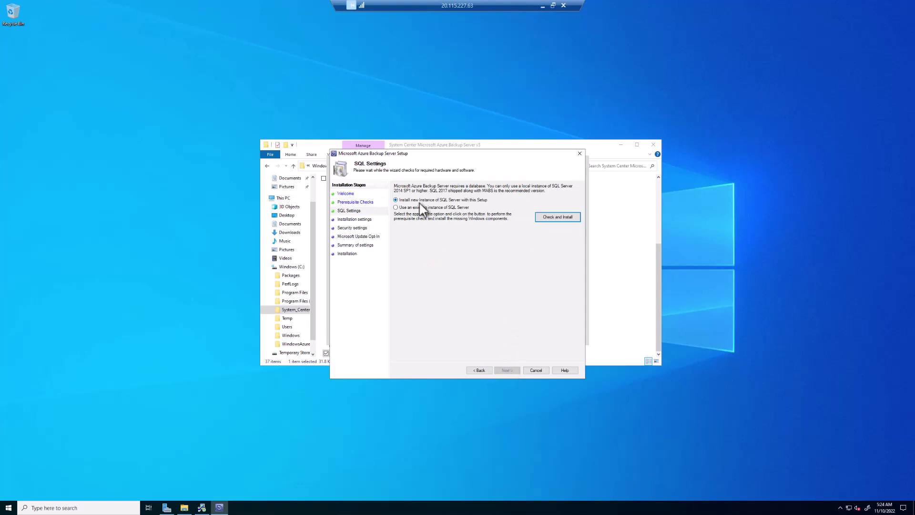
left_click(558, 217)
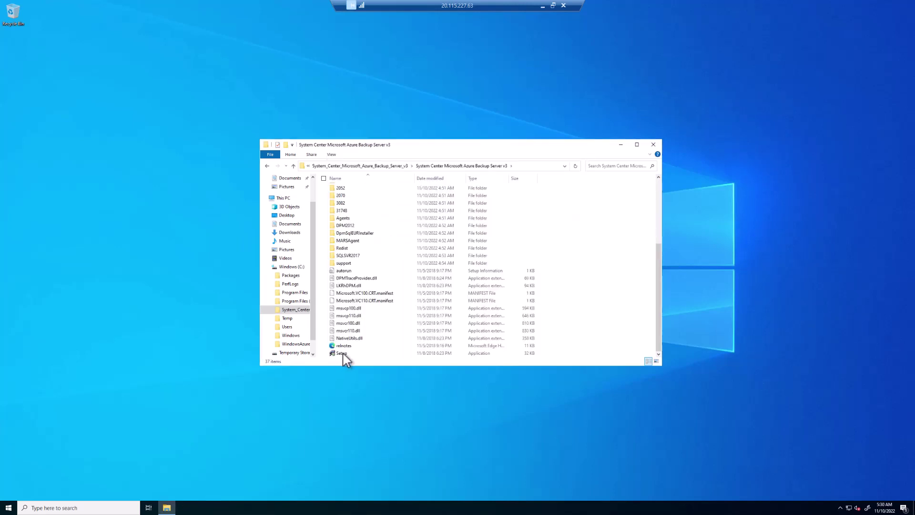
Step: Relaunch Setup, rerun the SQL Check and Install, and continue to installation settings
double_click(342, 353)
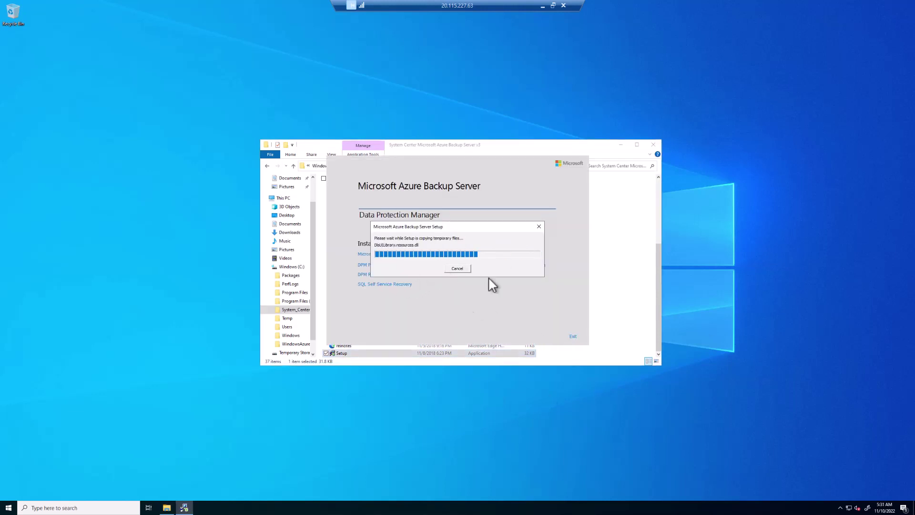
left_click(506, 370)
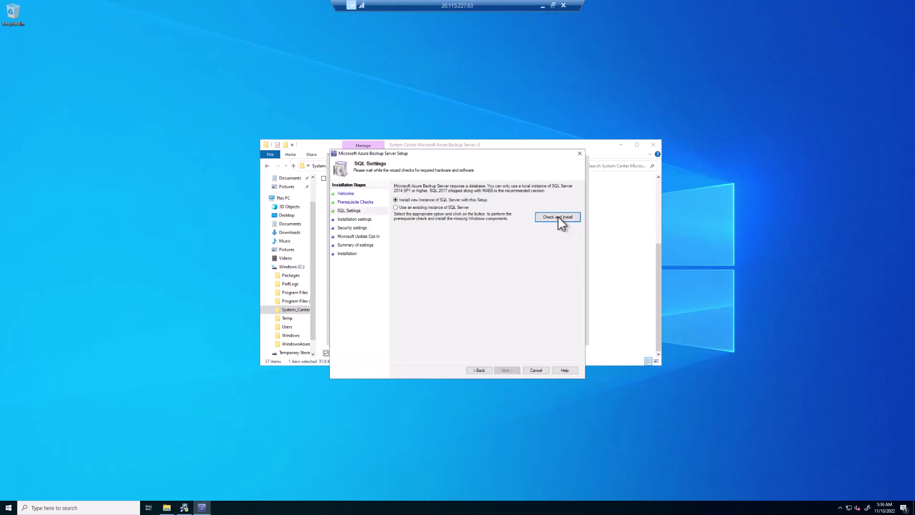
left_click(557, 218)
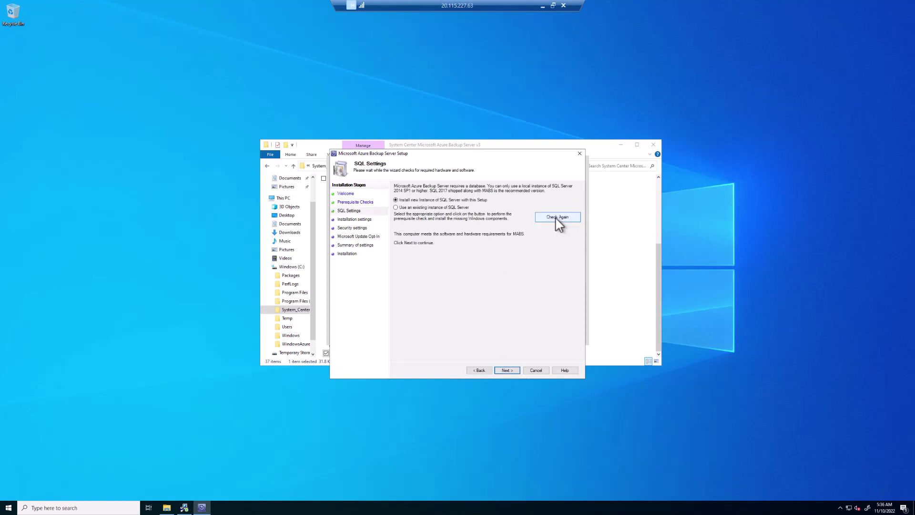
left_click(506, 371)
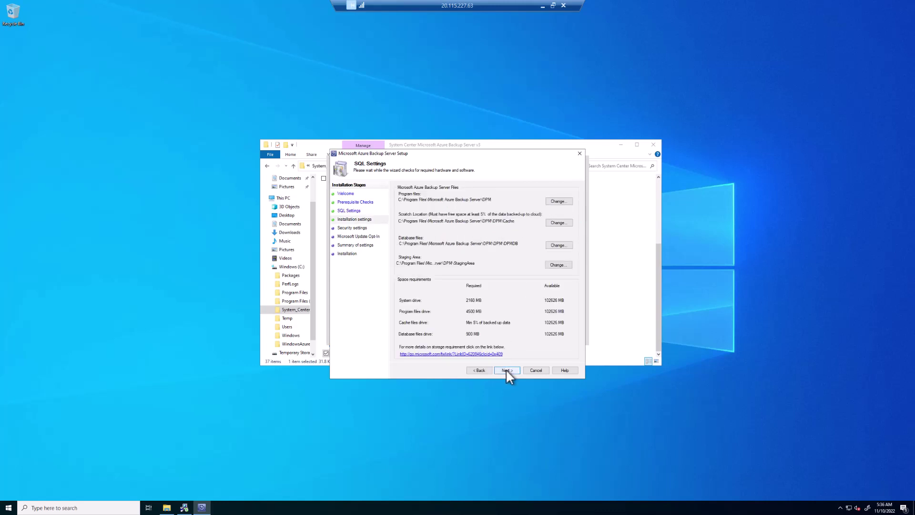
Step: Accept the default installation paths, then enter and confirm the service account password
left_click(506, 371)
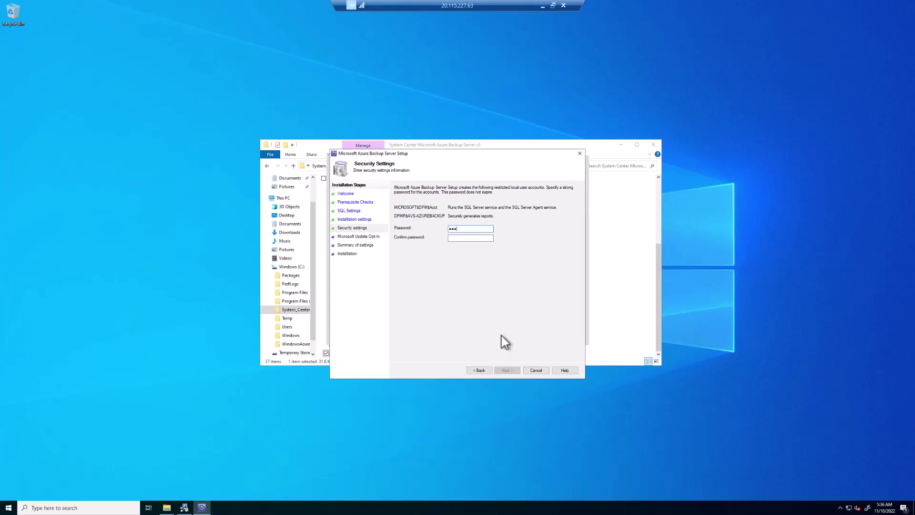
type("•••••")
key("Tab")
type("•••••••••••")
Step: Accept the Microsoft Update preference, review the summary, and begin installing Backup Server components
left_click(507, 370)
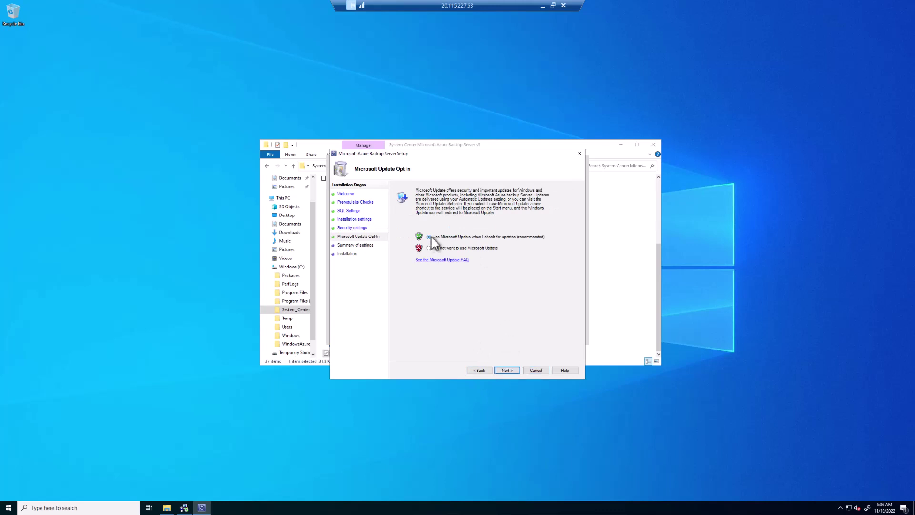
left_click(507, 370)
left_click(507, 371)
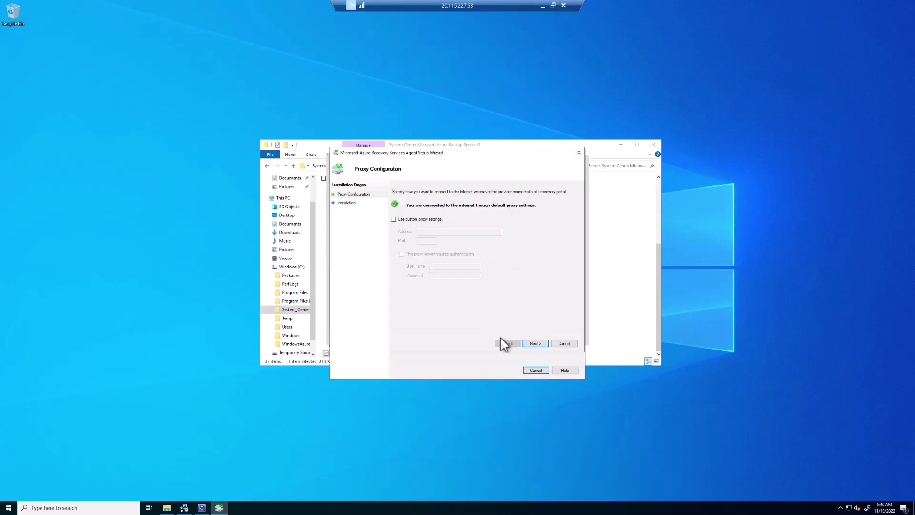
Step: Install the Recovery Services Agent with default proxy settings and continue to server registration
left_click(535, 344)
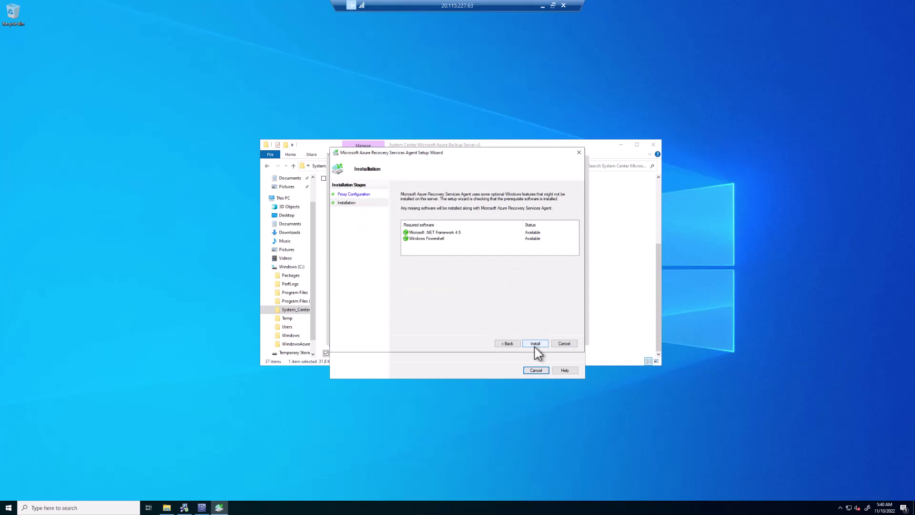
left_click(535, 344)
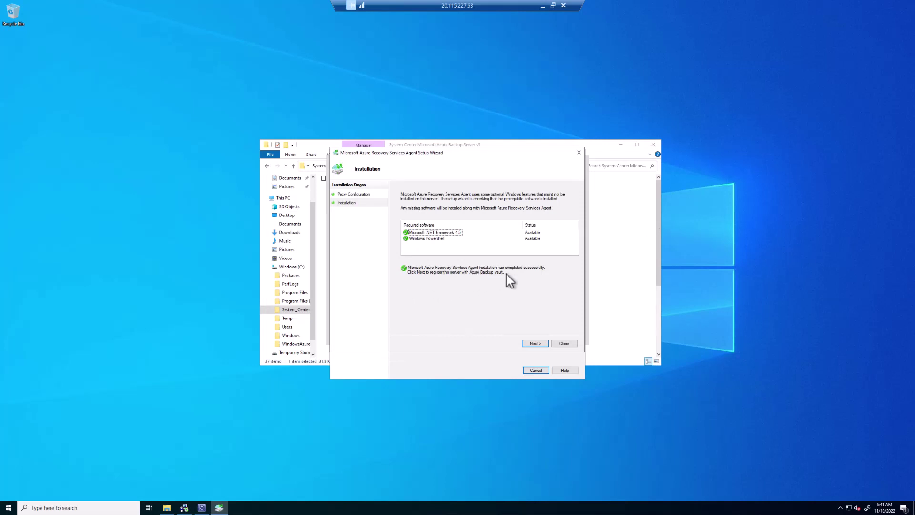
left_click(539, 345)
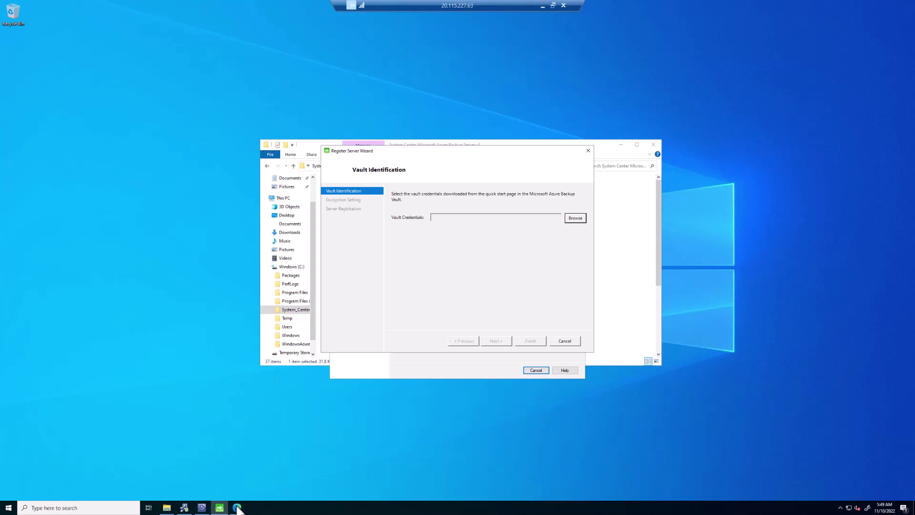
Step: From the vault's Properties, confirm the latest agent is in use and download the backup credentials file
left_click(237, 508)
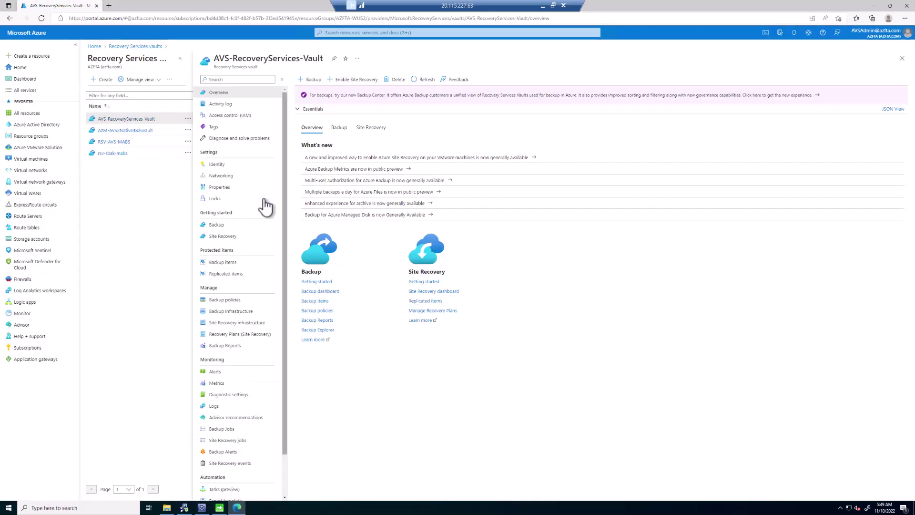
left_click(227, 189)
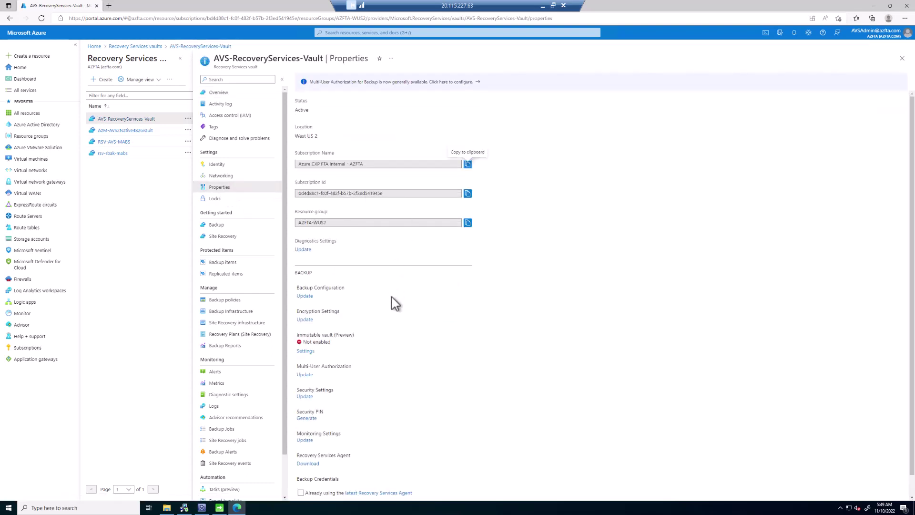
scroll(392, 297, "down", 1)
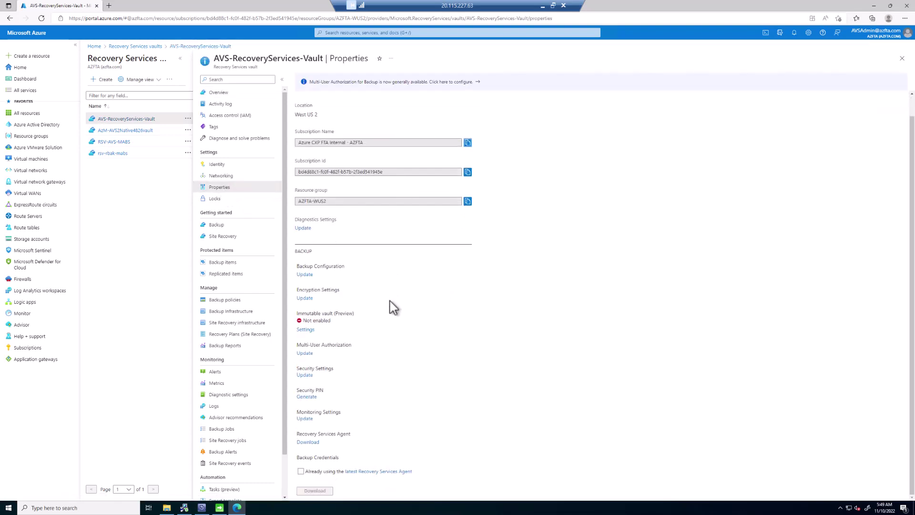
left_click(301, 471)
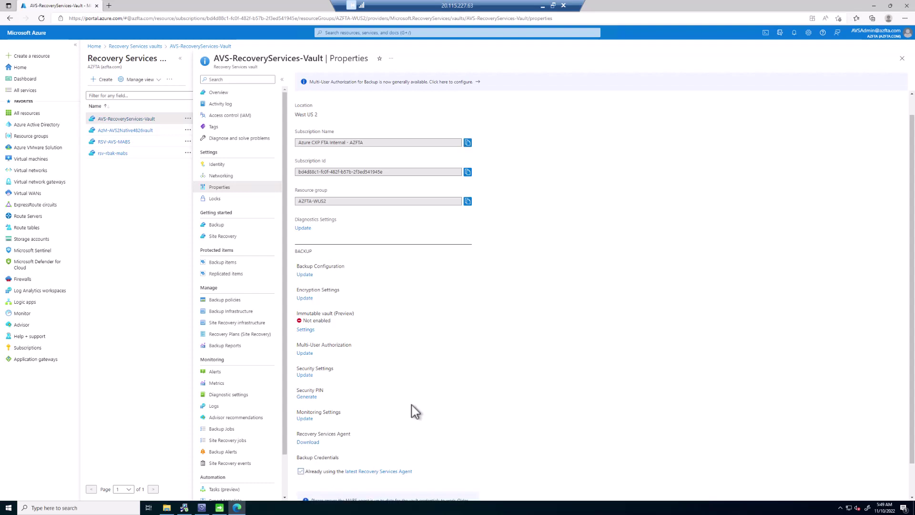
scroll(422, 392, "down", 1)
left_click(317, 491)
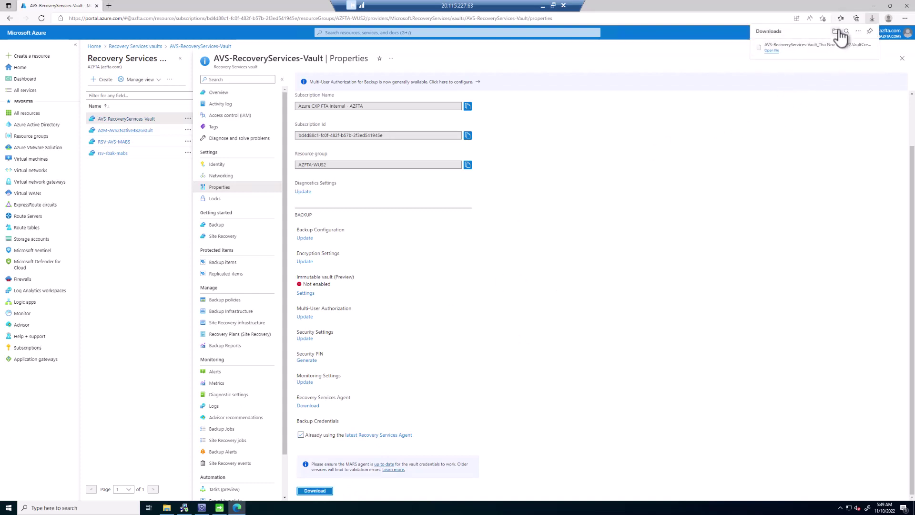
left_click(875, 5)
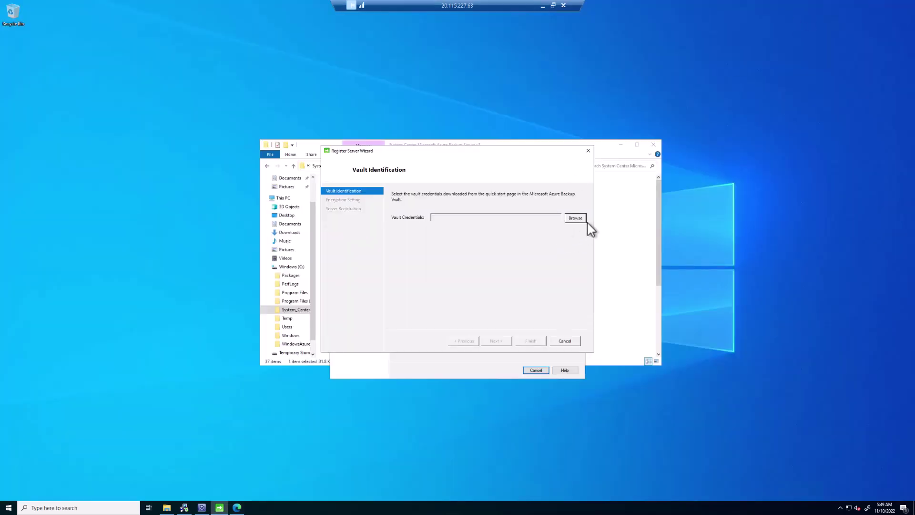
Step: Load the .VaultCredentials file from Downloads into the wizard and proceed to Encryption Setting
left_click(576, 219)
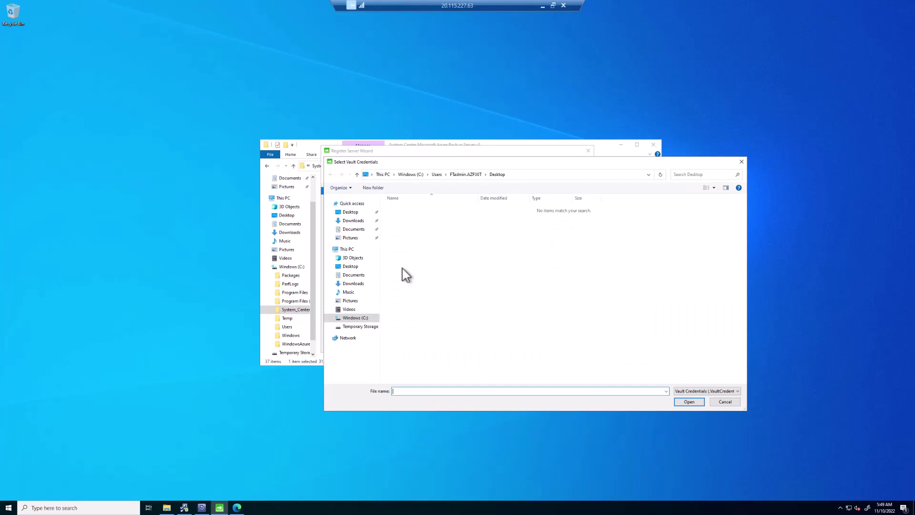
left_click(356, 220)
left_click(440, 220)
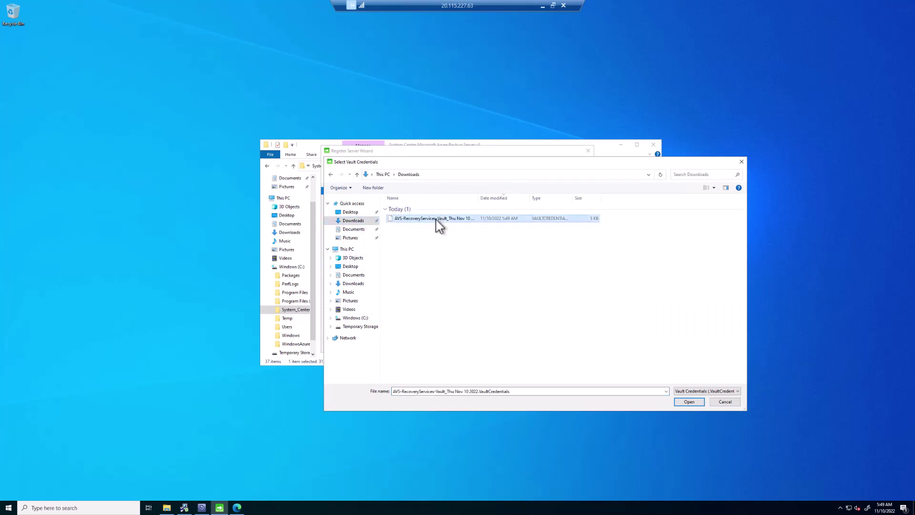
left_click(691, 401)
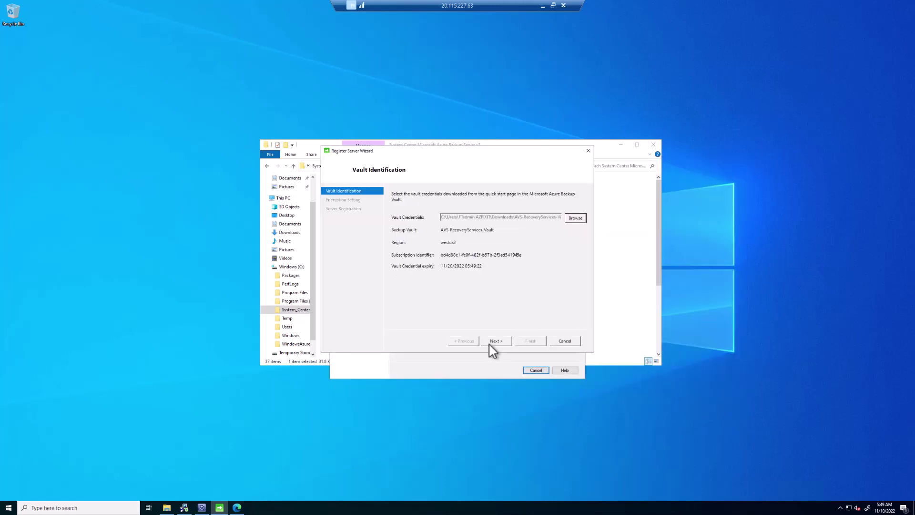
left_click(497, 342)
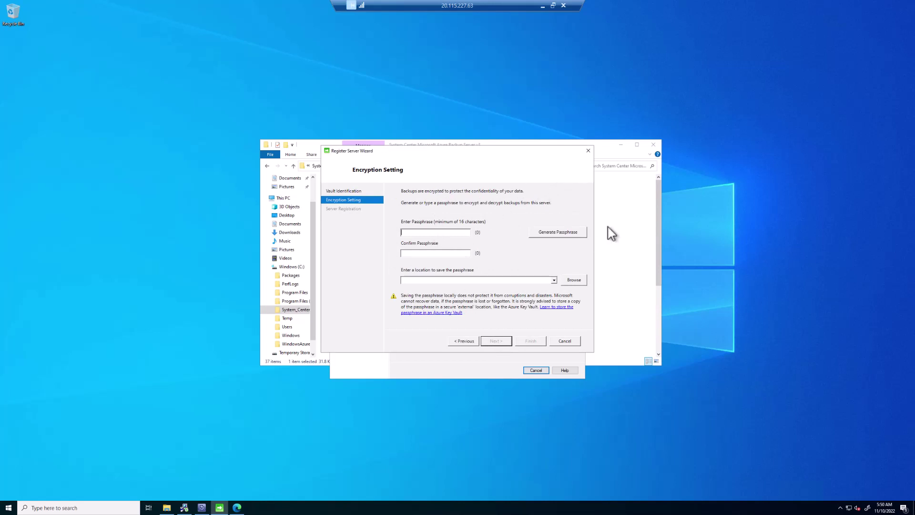
Step: Enter and confirm the encryption passphrase, save it to c:\temp, and register the server
type("***************")
key("Tab")
type("**************")
type("c")
type(":\temp")
left_click(495, 342)
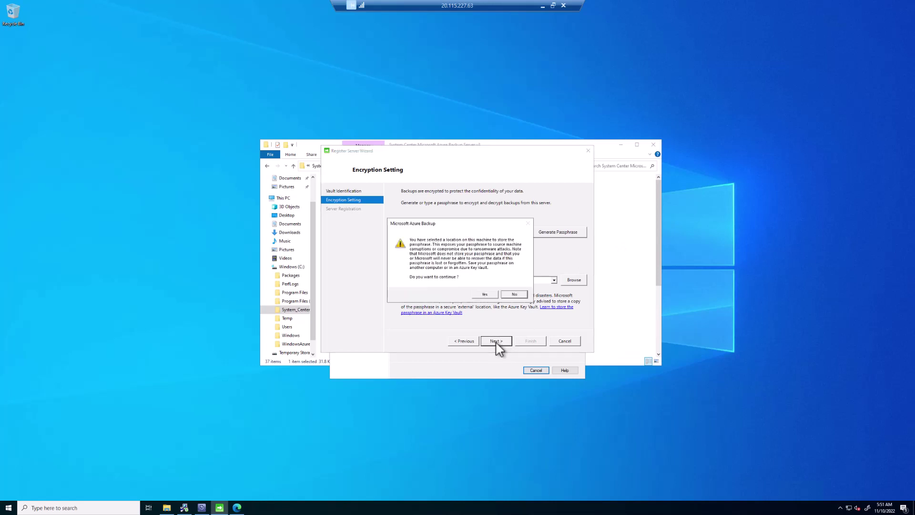
left_click(486, 294)
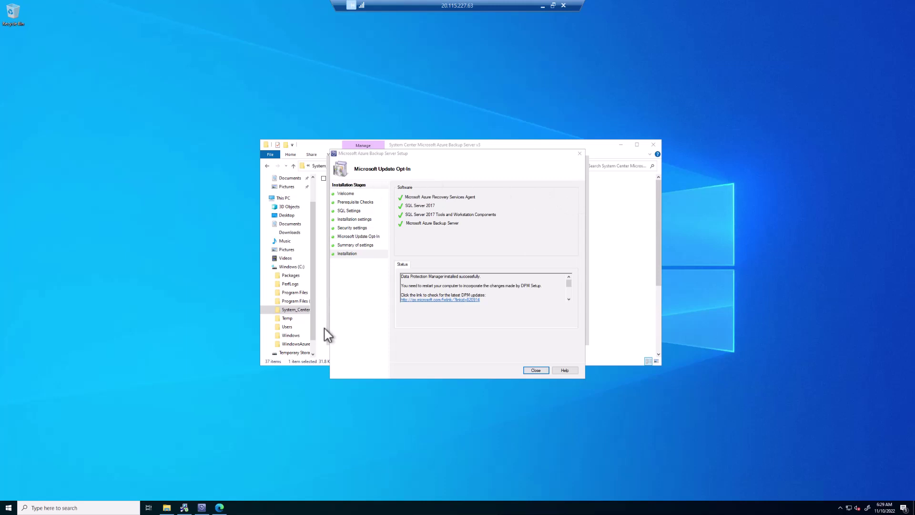
Step: Close setup, acknowledge the restart notice, and restart the server from Start > Power
left_click(537, 371)
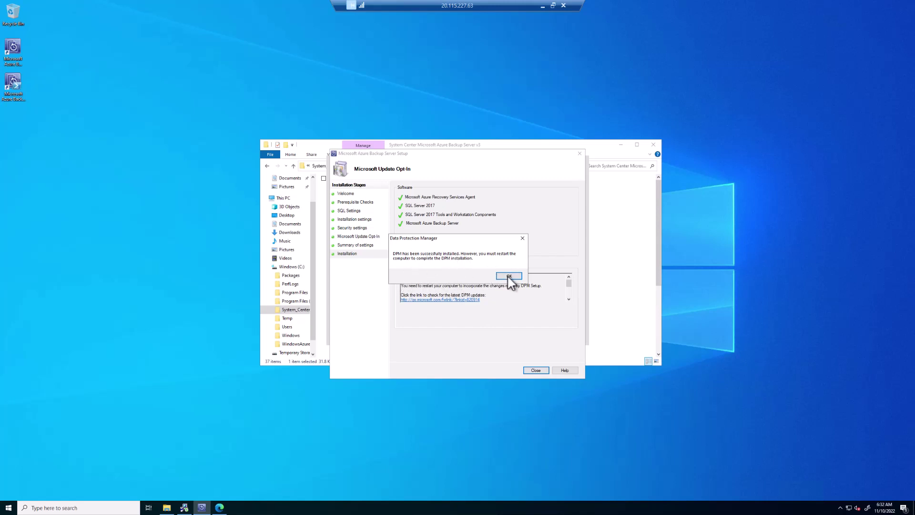
left_click(509, 277)
left_click(9, 508)
left_click(8, 492)
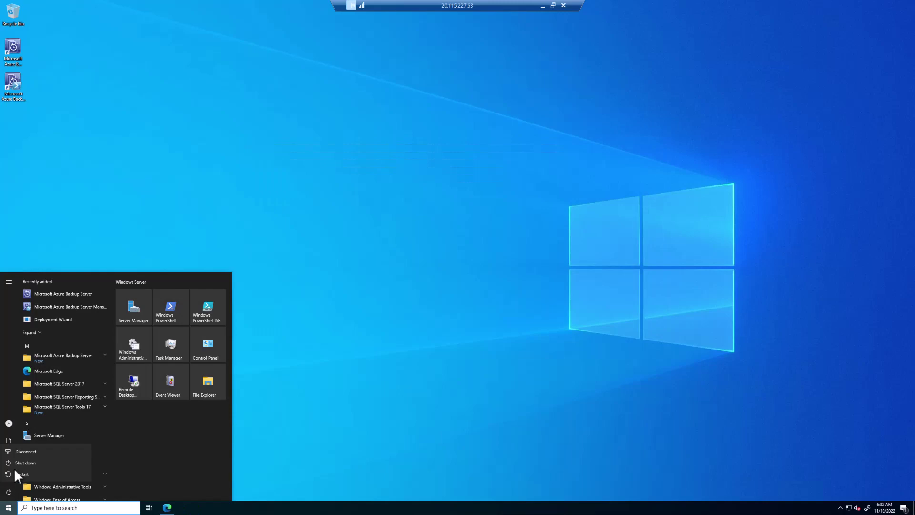
left_click(15, 474)
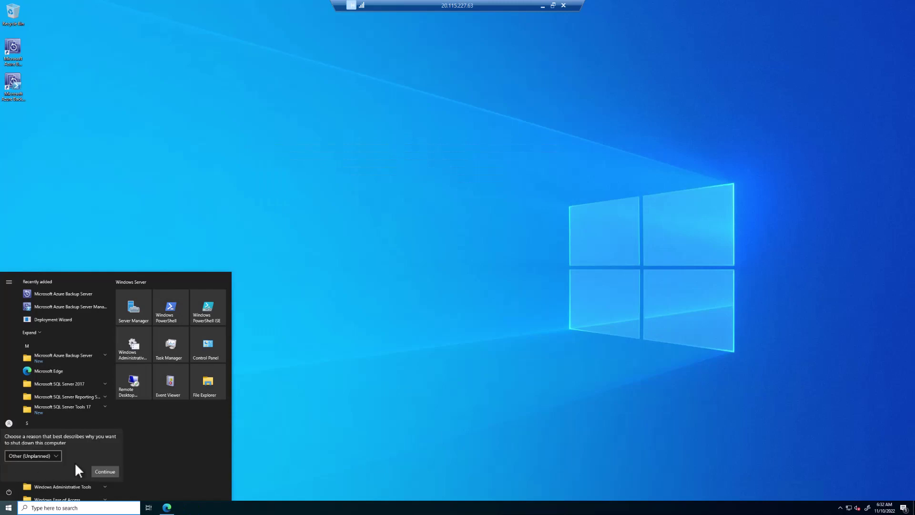
left_click(94, 473)
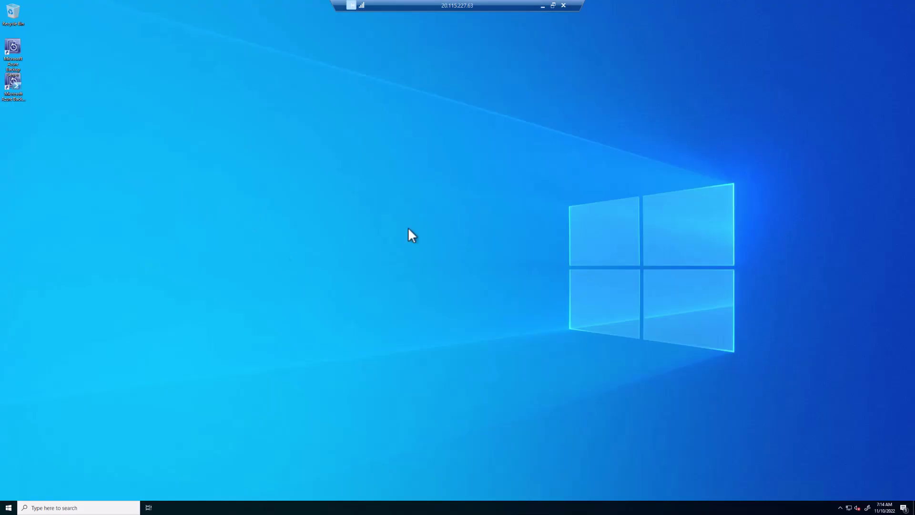
Step: Launch the Azure Backup Server console, go to Management > Disk Storage, and rescan disks
double_click(18, 48)
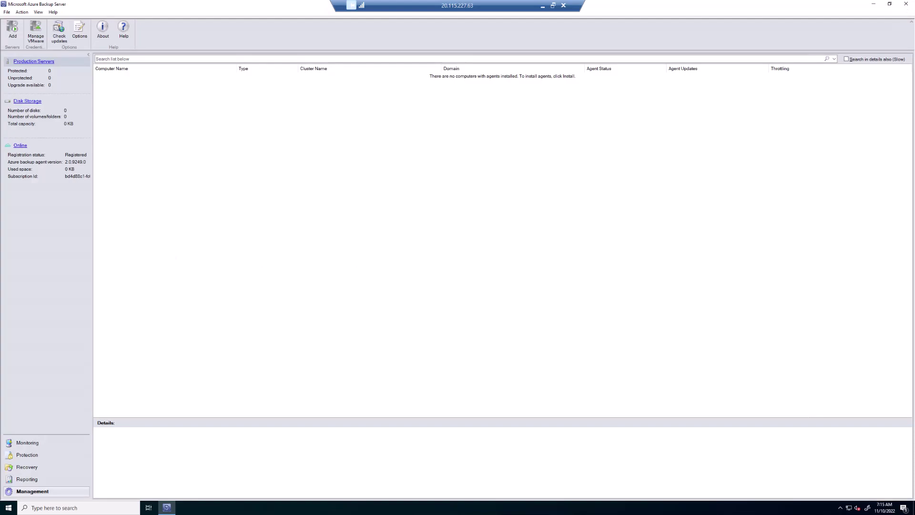
left_click(42, 491)
left_click(26, 101)
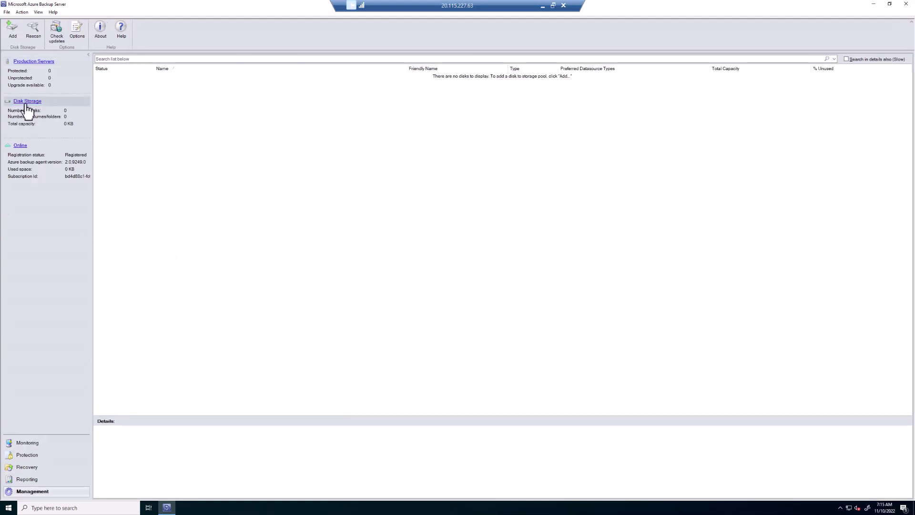
left_click(33, 31)
Step: Format volume E: and add it to the storage pool with friendly name BackupDisk
left_click(13, 32)
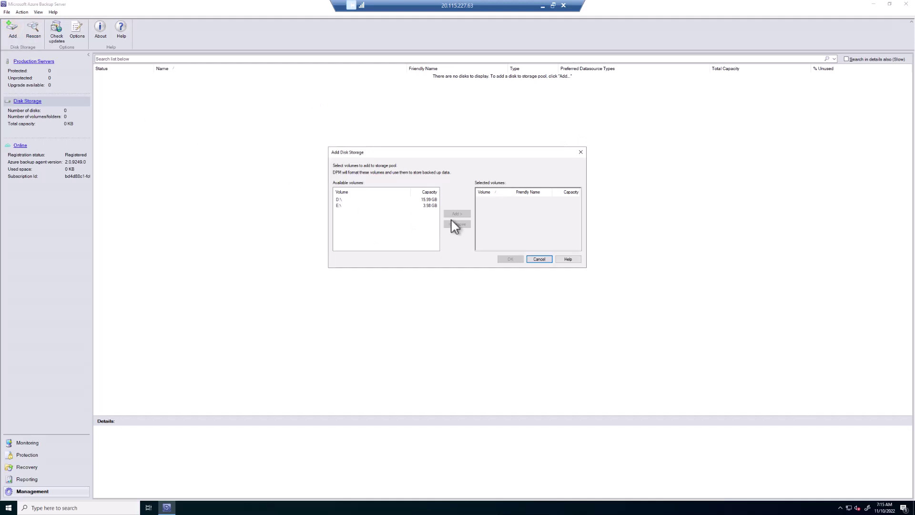
left_click(423, 206)
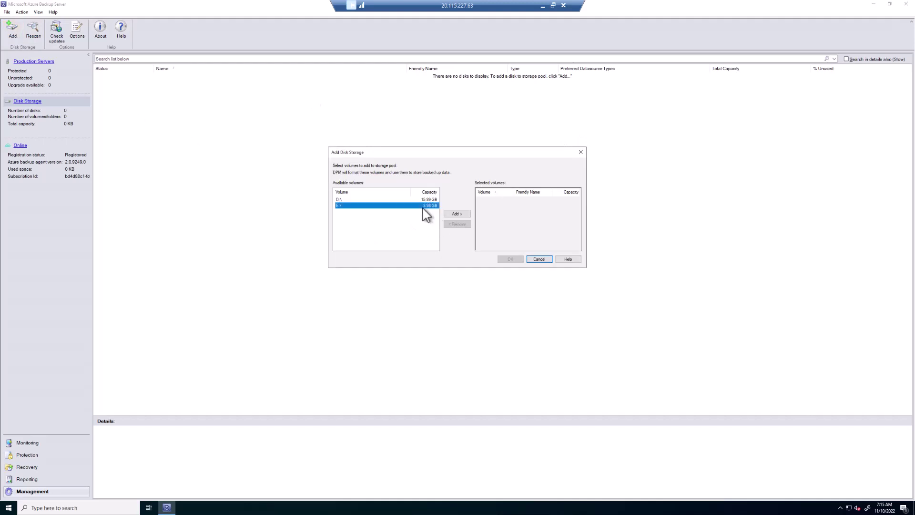
left_click(454, 214)
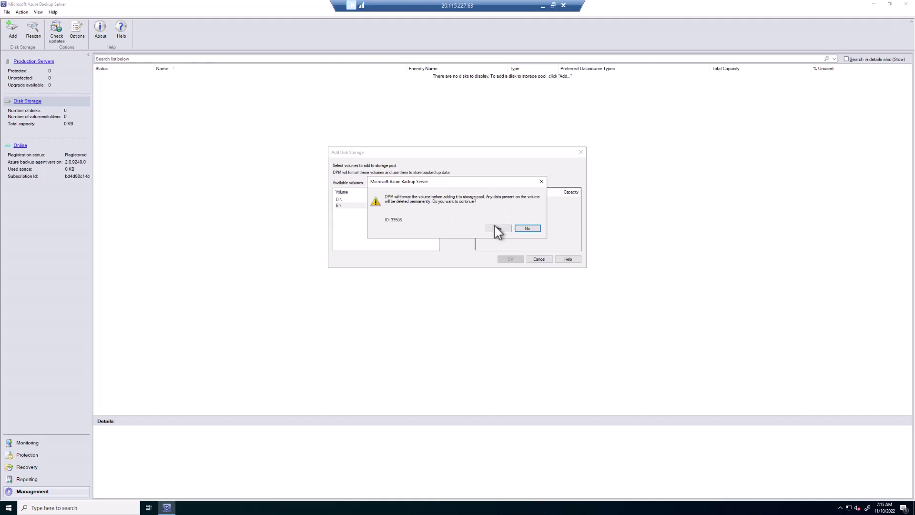
left_click(498, 229)
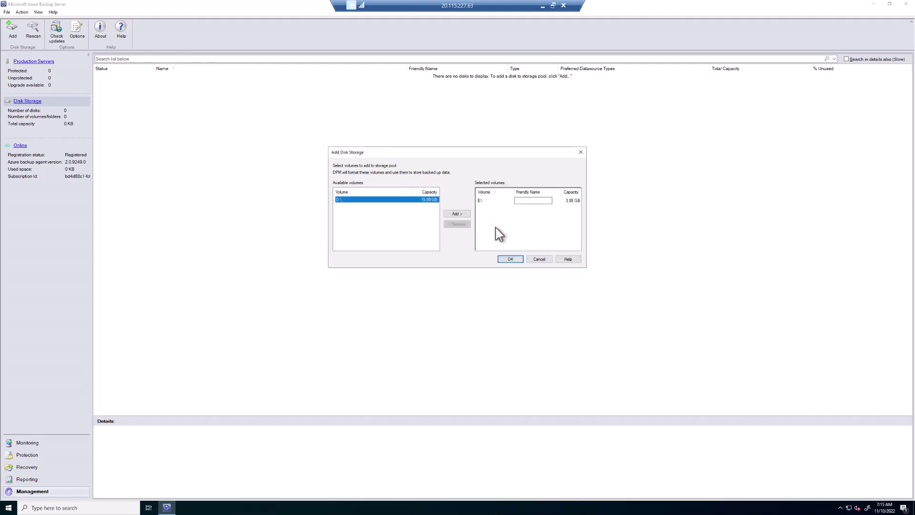
left_click(523, 202)
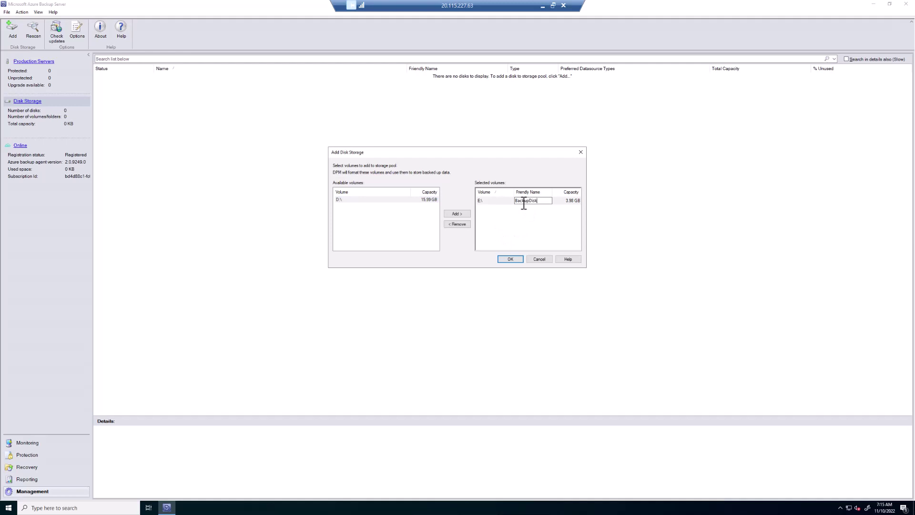
left_click(511, 258)
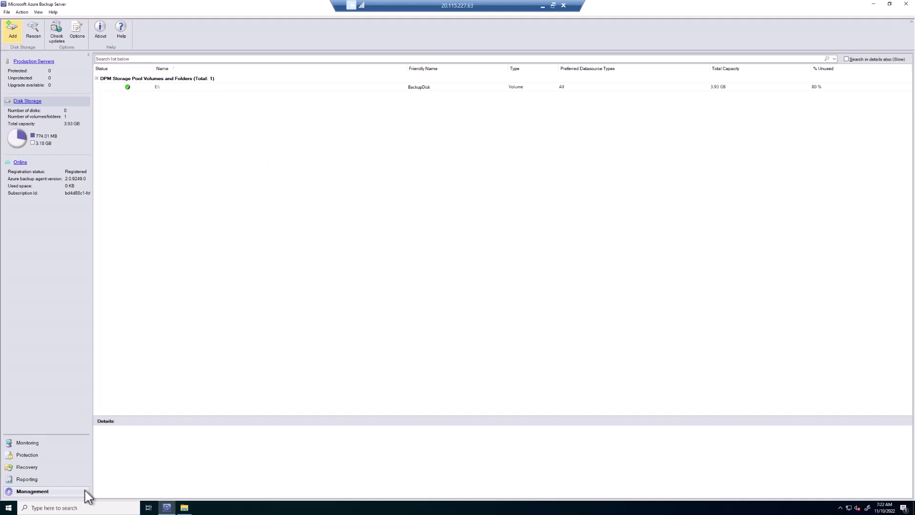
left_click(13, 509)
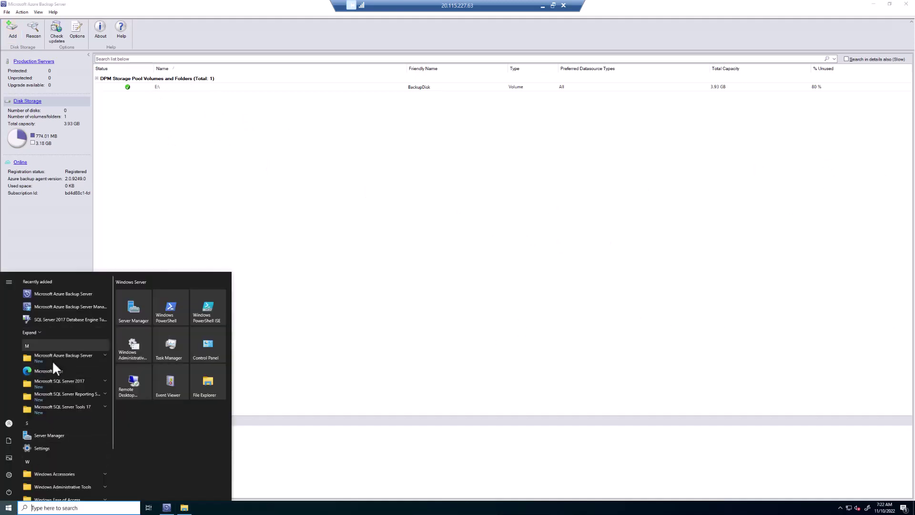
left_click(45, 370)
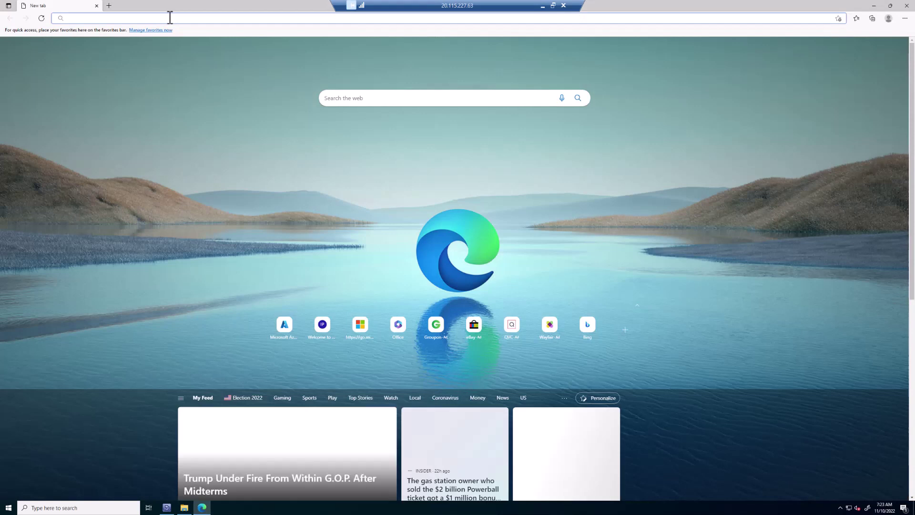
type("https:")
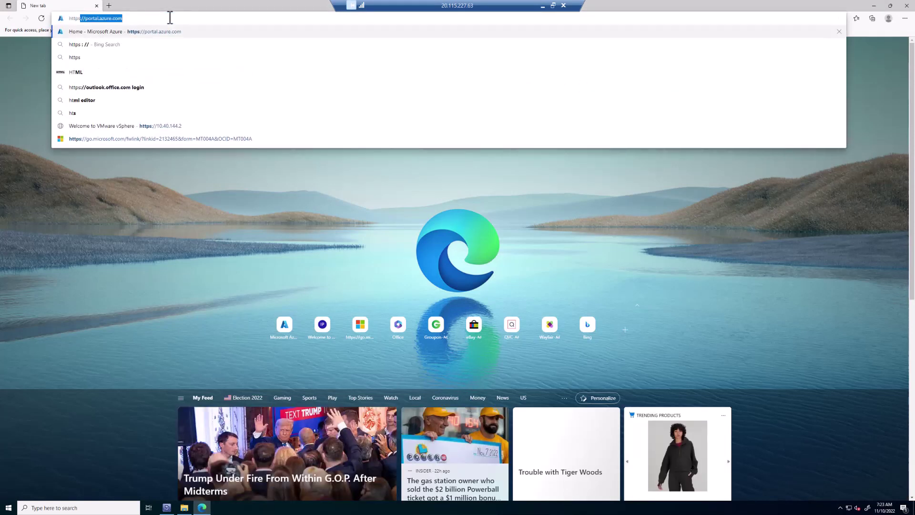
type("//10.40.144.2")
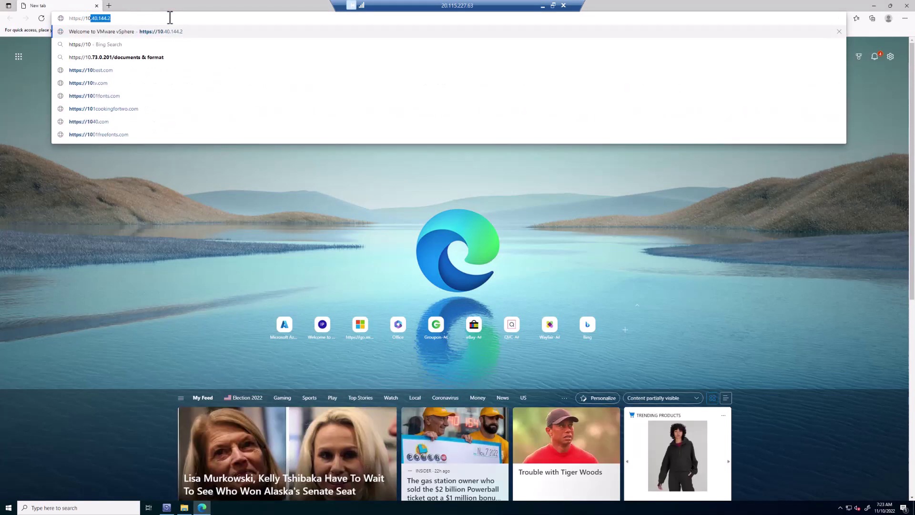
key("Return")
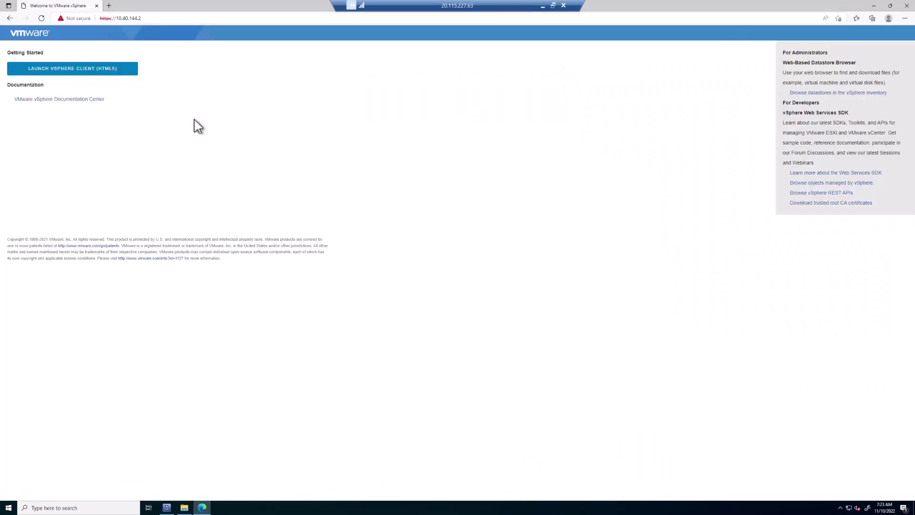
Step: Download the vCenter trusted root CA certificates, saving the archive as avscerts
left_click(806, 205)
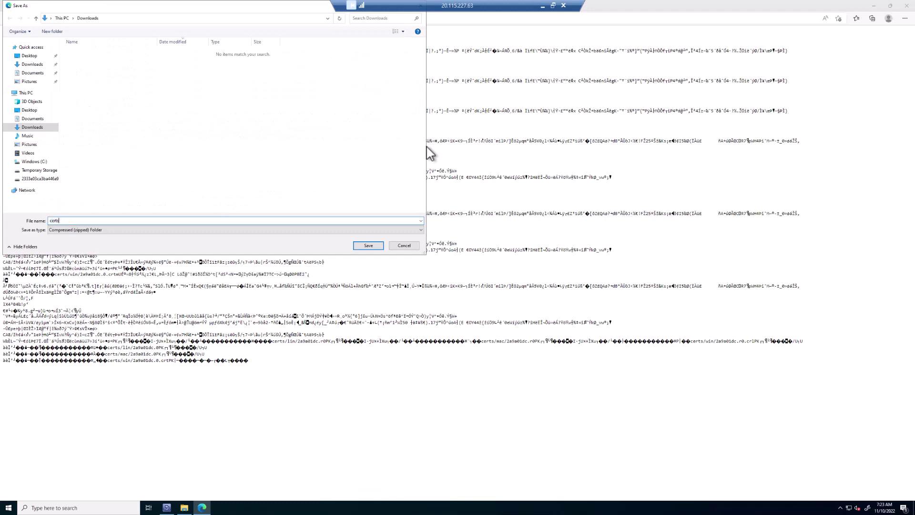
type("avscer")
Step: Save the archive as avscerts, browse its certs\win certificates, then return to Downloads
left_click(369, 245)
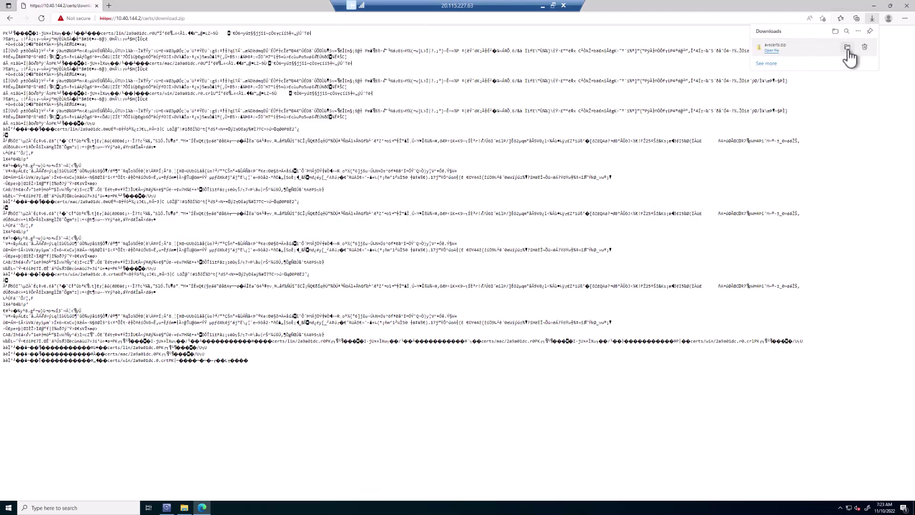
left_click(848, 47)
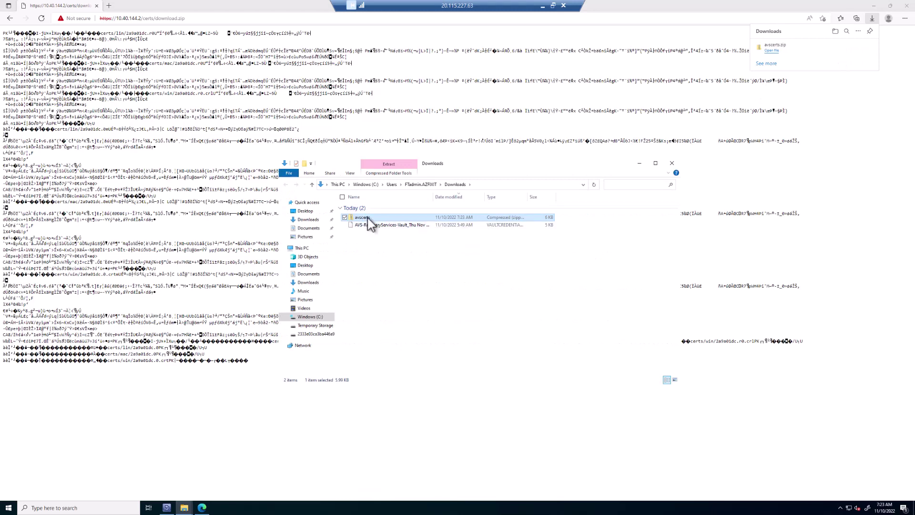
double_click(371, 222)
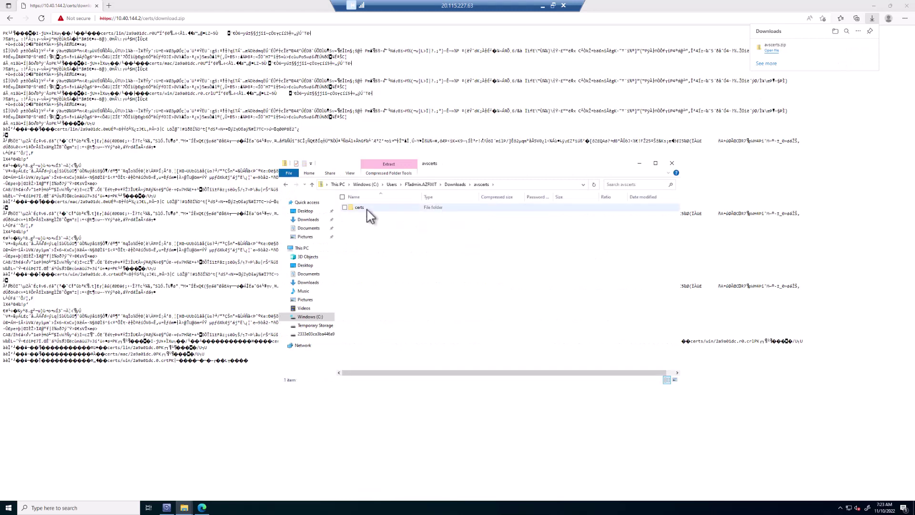
double_click(370, 213)
double_click(360, 223)
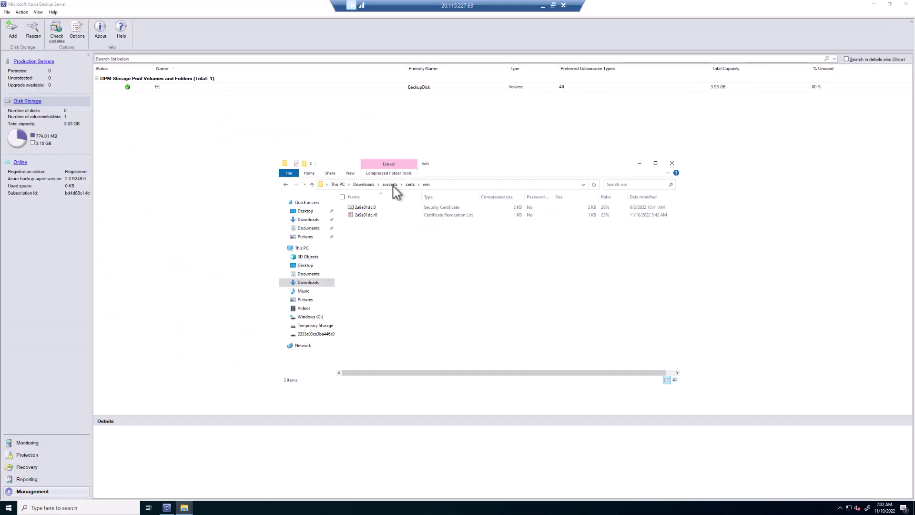
left_click(391, 184)
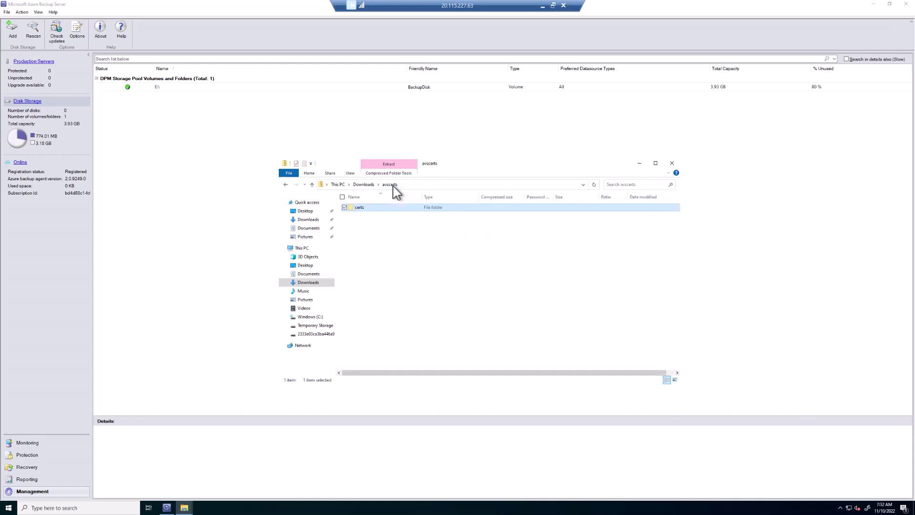
left_click(364, 184)
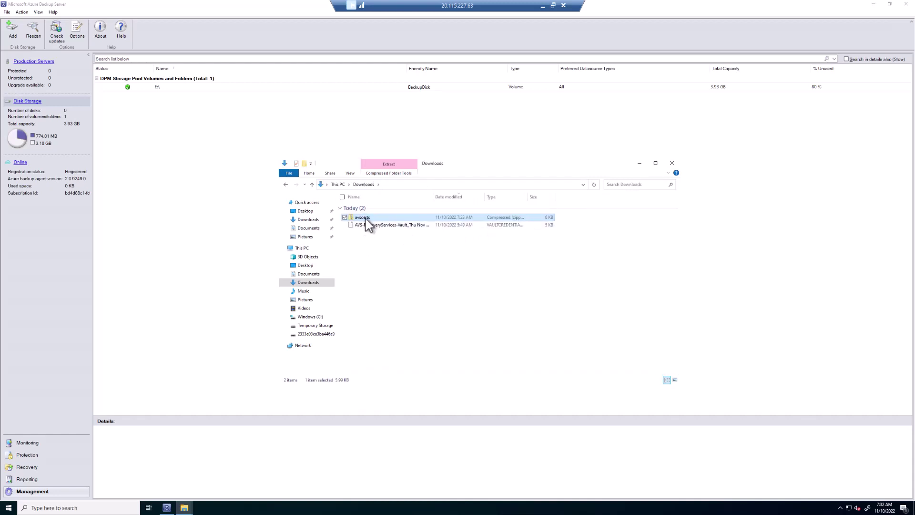
Step: Extract all files of the avscerts archive to C:\Temp
right_click(367, 220)
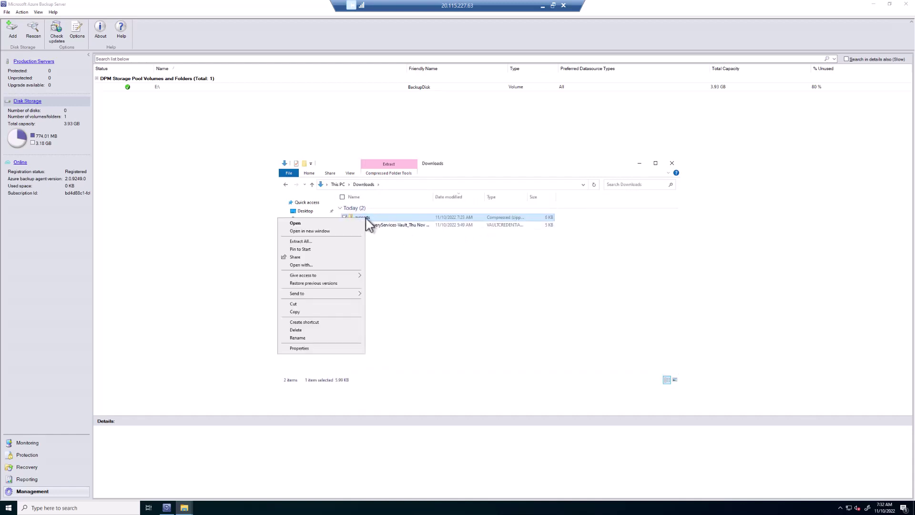
left_click(307, 243)
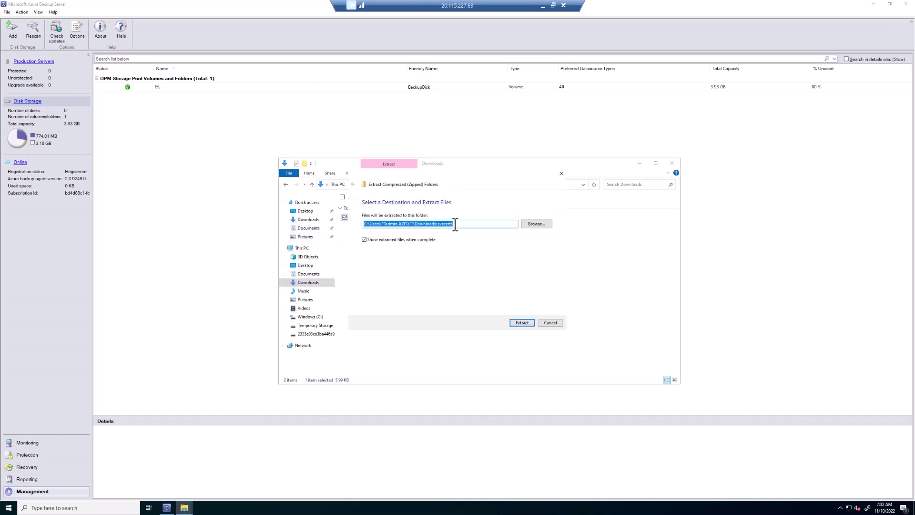
type("c:\temp")
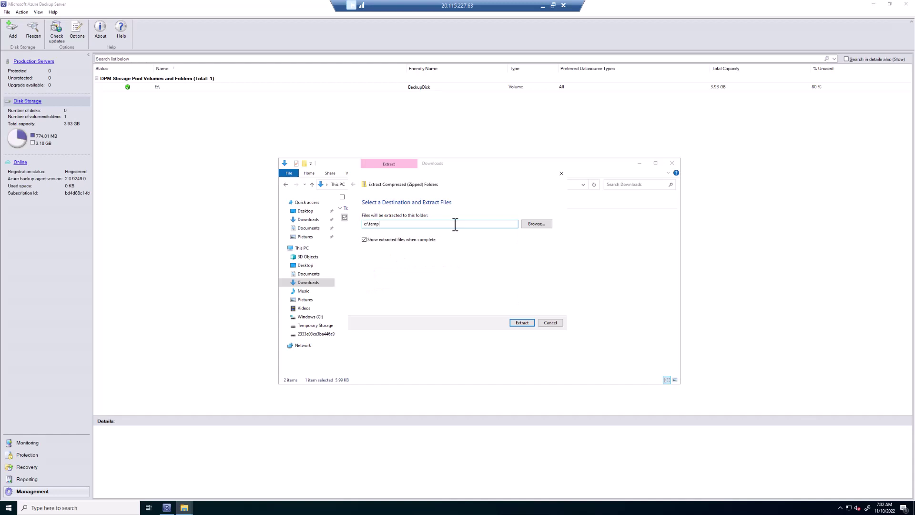
left_click(521, 322)
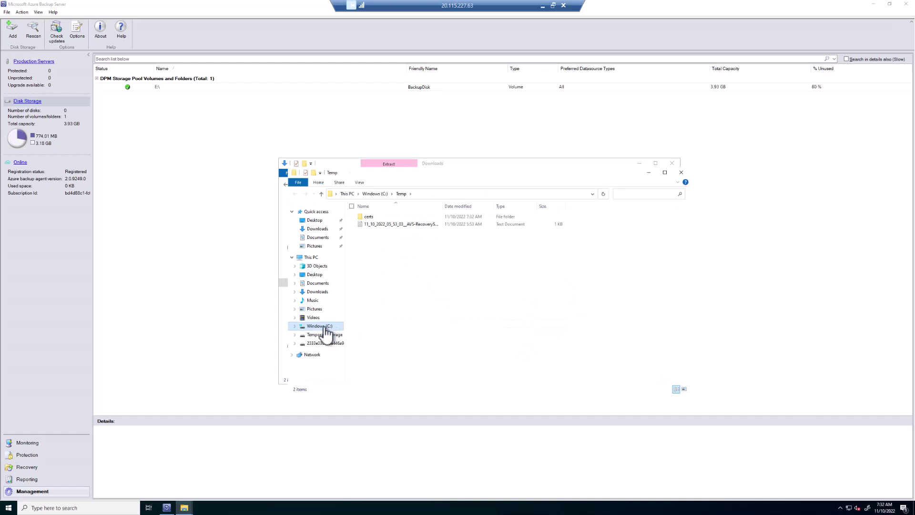
Step: In the extracted certs\win folder, begin renaming the certificate 2a9a01dc.0 to 2a9a01dc.crt
double_click(370, 220)
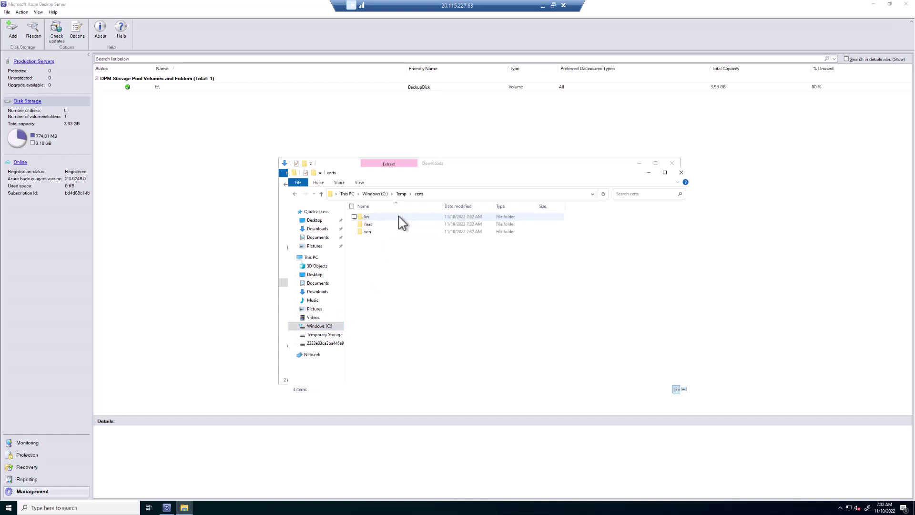
left_click(364, 232)
double_click(364, 234)
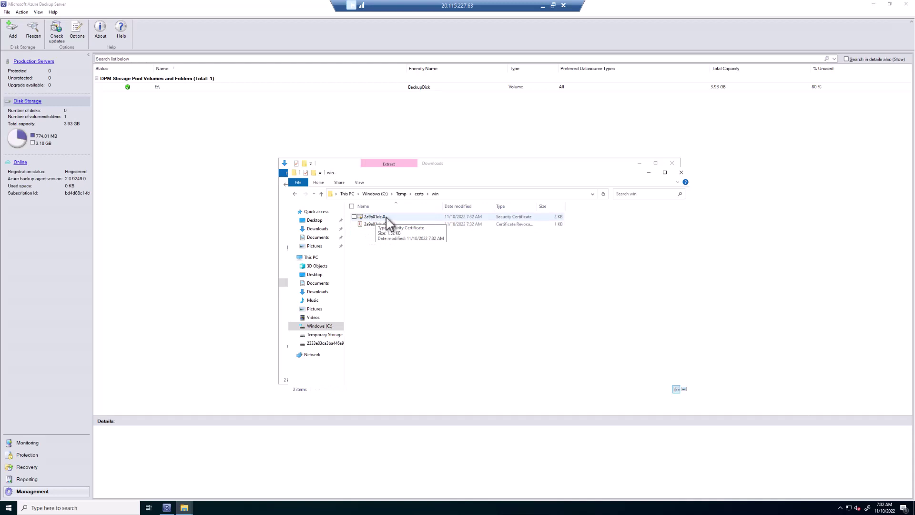
left_click(387, 223)
left_click(387, 220)
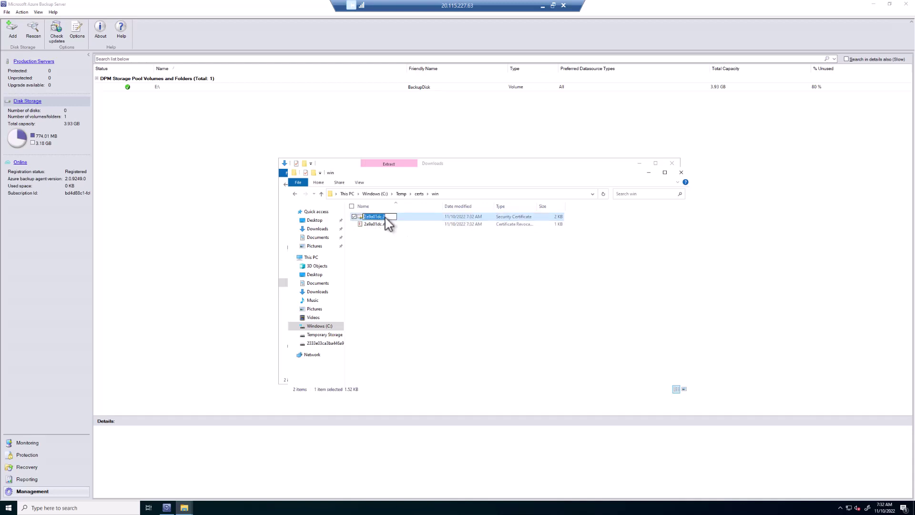
left_click(393, 217)
Step: Confirm the name 2a9a01dc.crt and start installing the certificate for the Local Machine
left_click(392, 258)
right_click(386, 222)
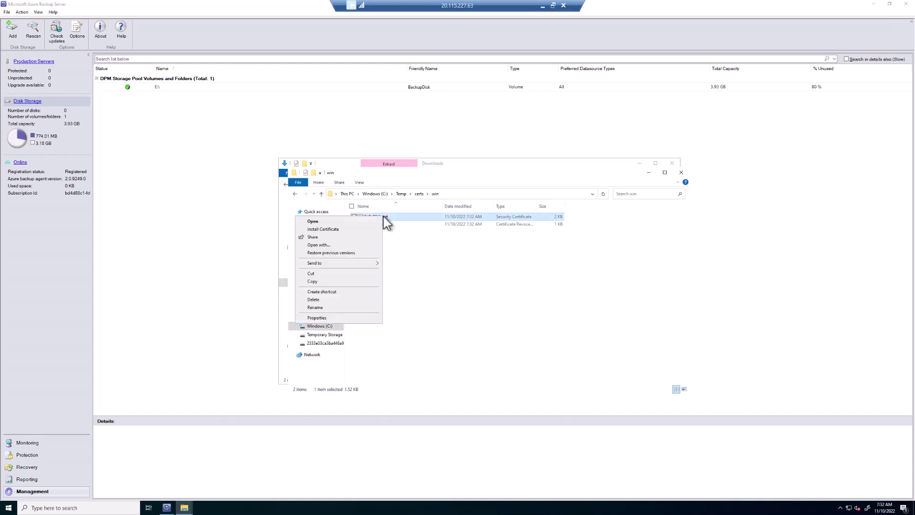
left_click(329, 236)
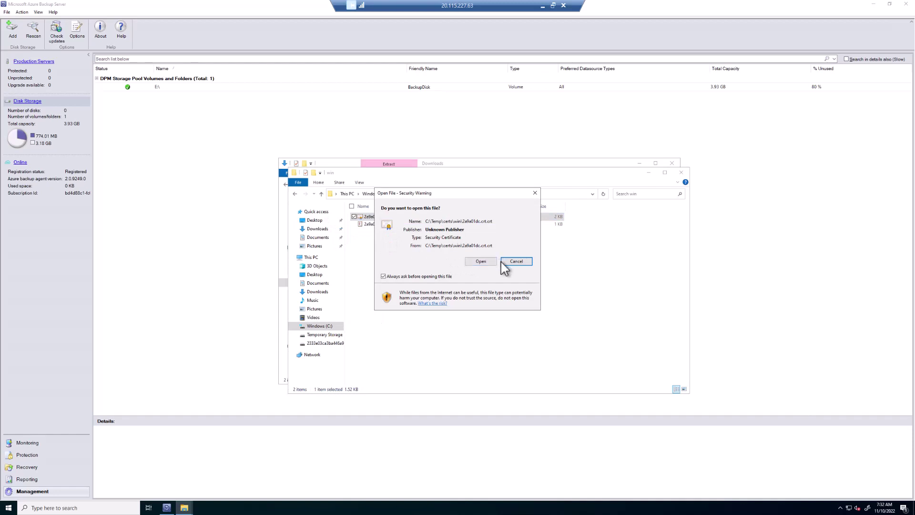
left_click(481, 262)
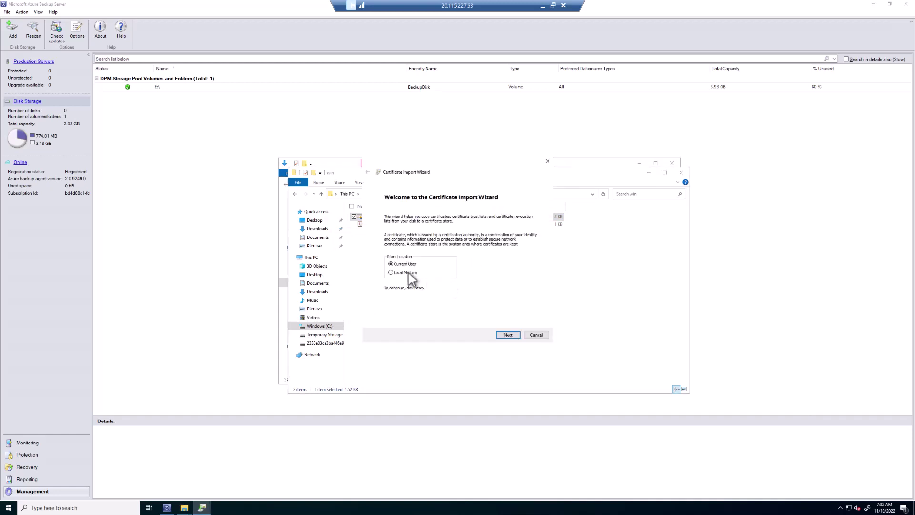
left_click(406, 273)
Step: Import the certificate into the Trusted Root Certification Authorities store and finish the wizard
key("Return")
left_click(395, 243)
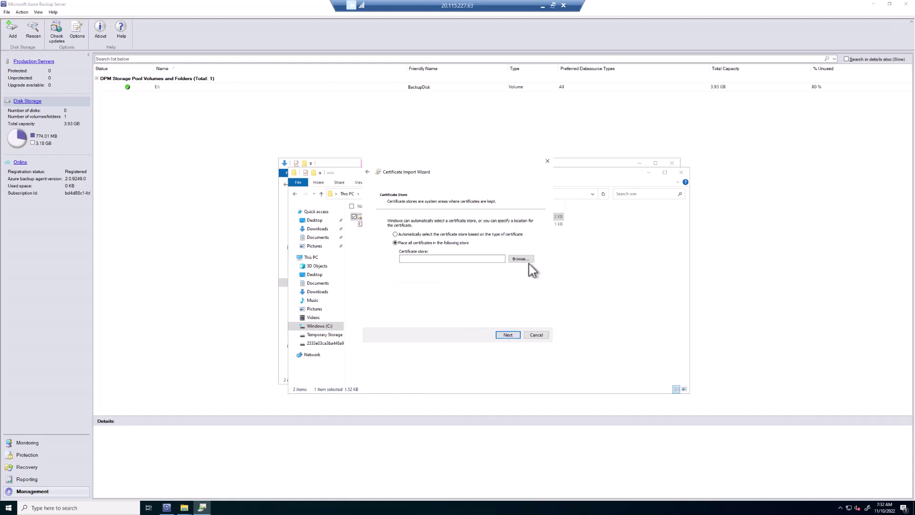
left_click(526, 262)
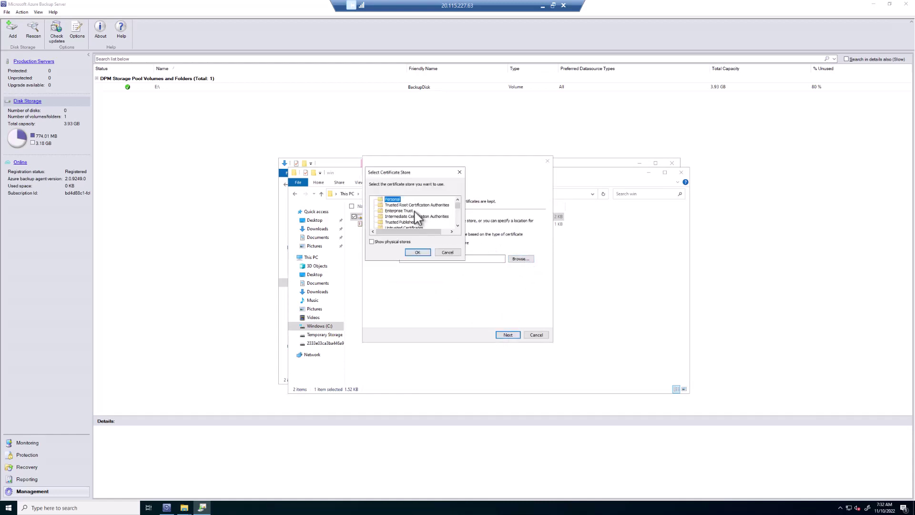
left_click(417, 206)
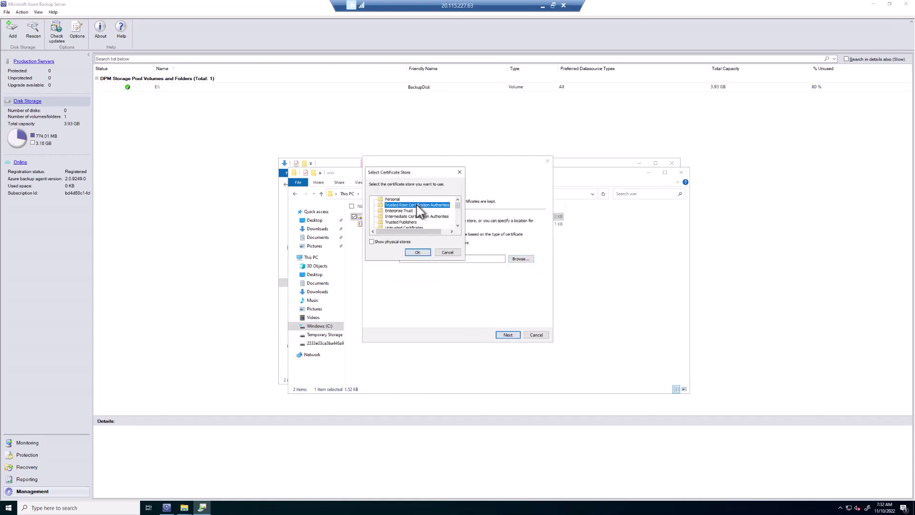
left_click(417, 252)
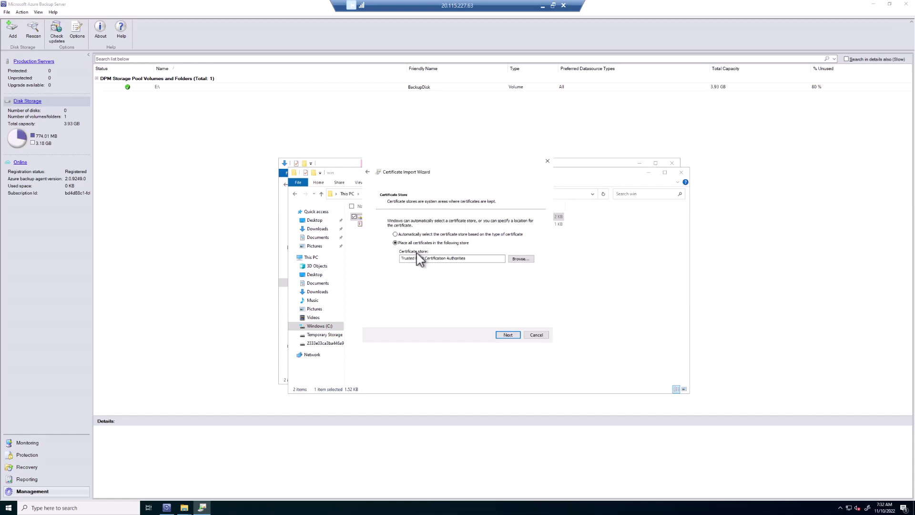
left_click(513, 334)
left_click(508, 339)
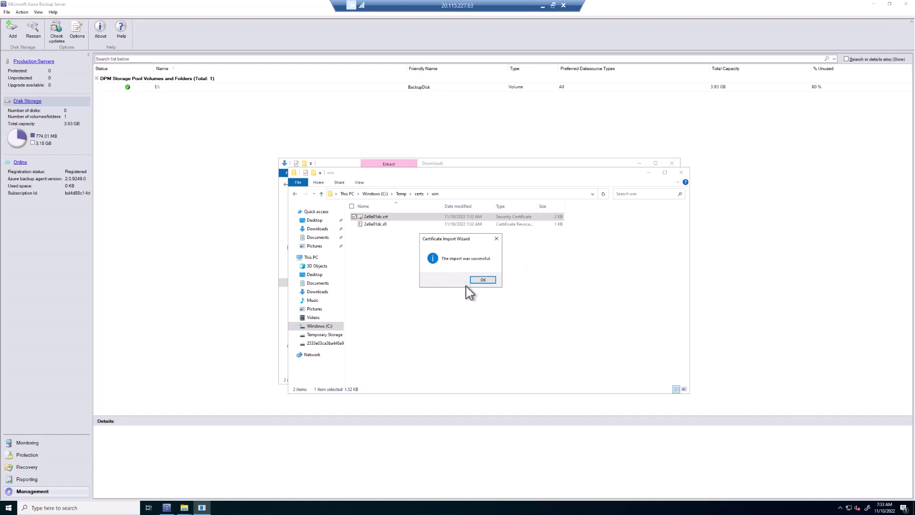
left_click(483, 280)
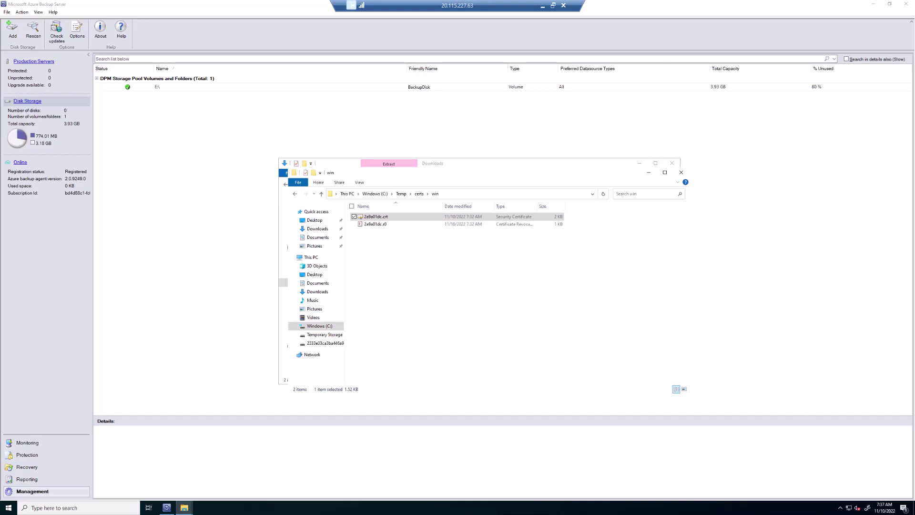
Step: Copy the registry code block from the 'Enable TLS 1.2 on Azure Backup Server' instructions
key("alt+Tab")
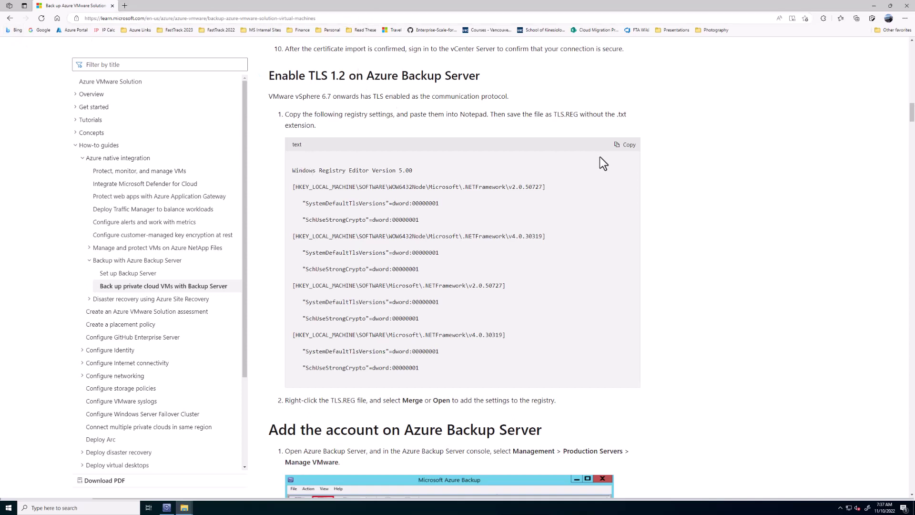
left_click(625, 144)
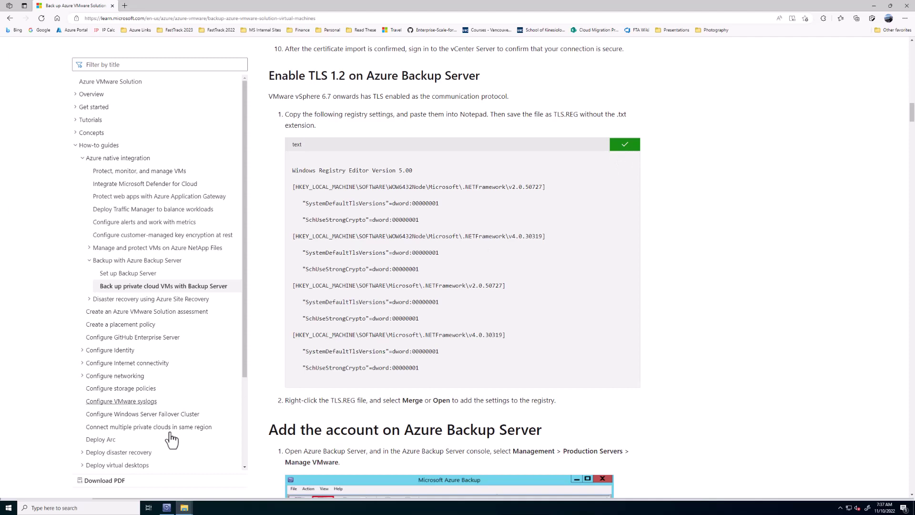
Step: Launch Notepad and paste in the copied TLS 1.2 registry settings
left_click(9, 508)
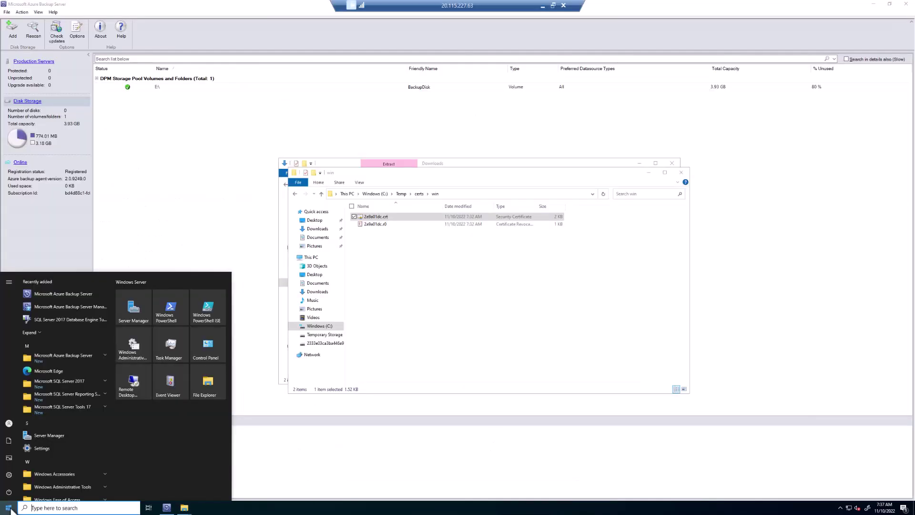
type("notepad")
key("Return")
key("ctrl+v")
Step: Save the text as TLS.reg in Documents with file type All Files
left_click(36, 42)
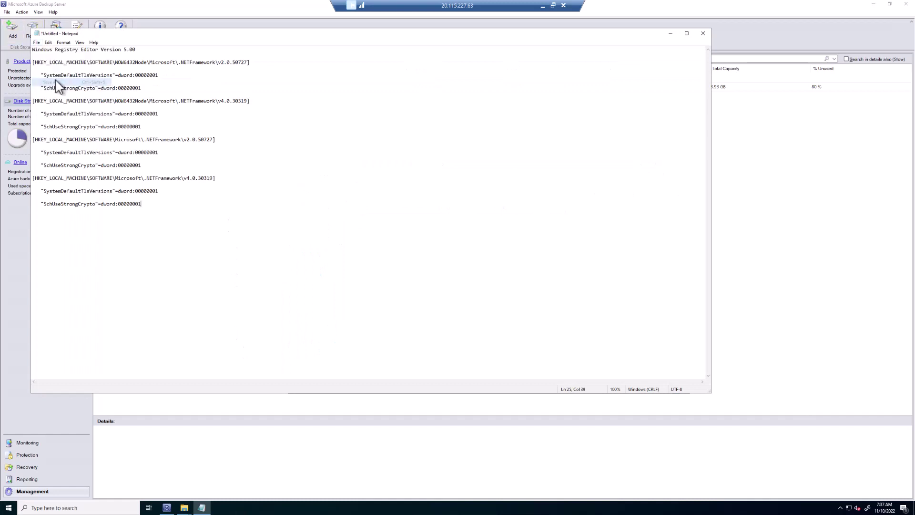
left_click(43, 82)
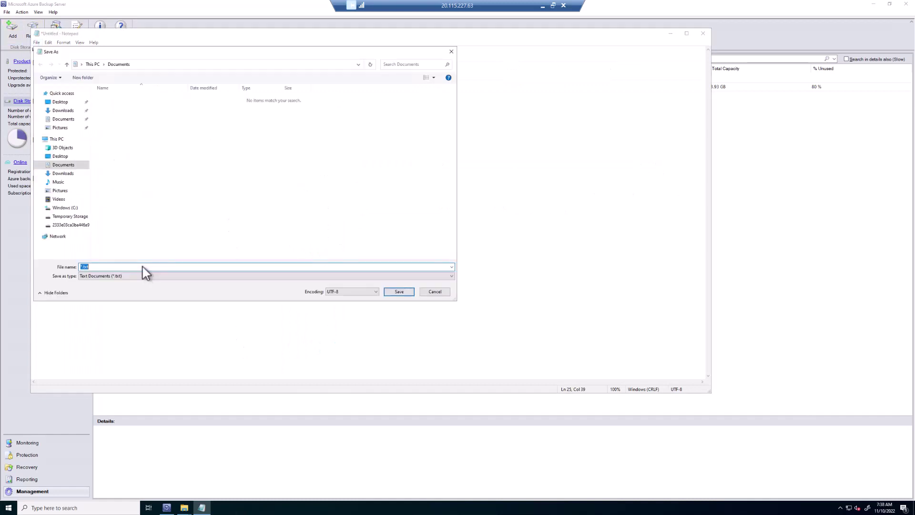
type("TLS.reg")
left_click(117, 278)
left_click(111, 289)
left_click(403, 293)
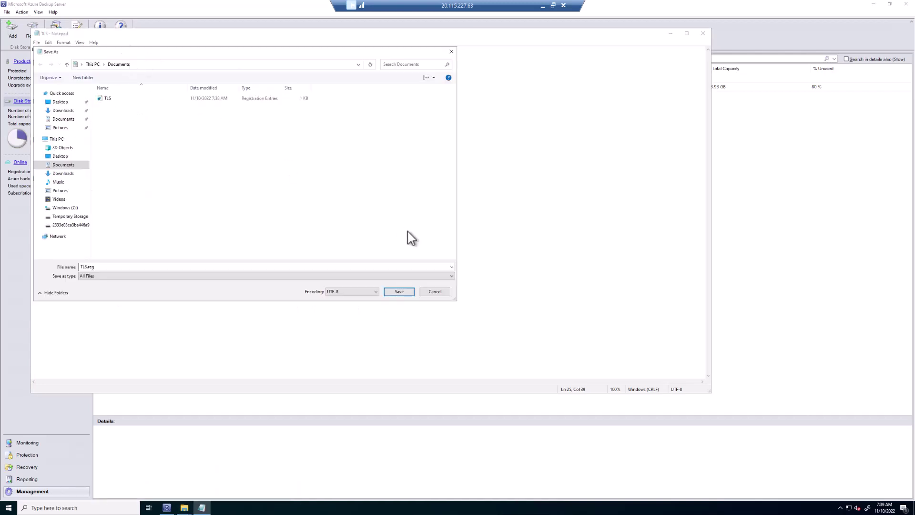
Step: Dismiss the leftover save dialog and open Documents in File Explorer, selecting TLS.reg
left_click(434, 292)
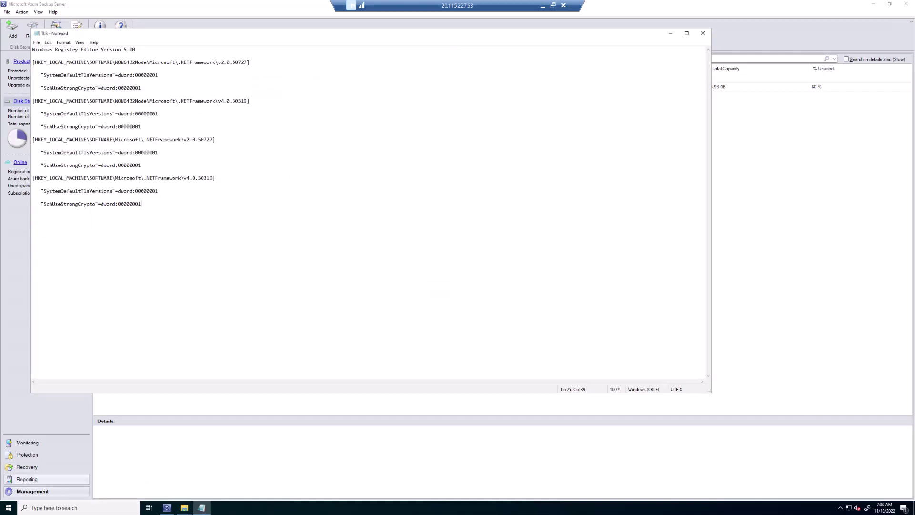
left_click(8, 508)
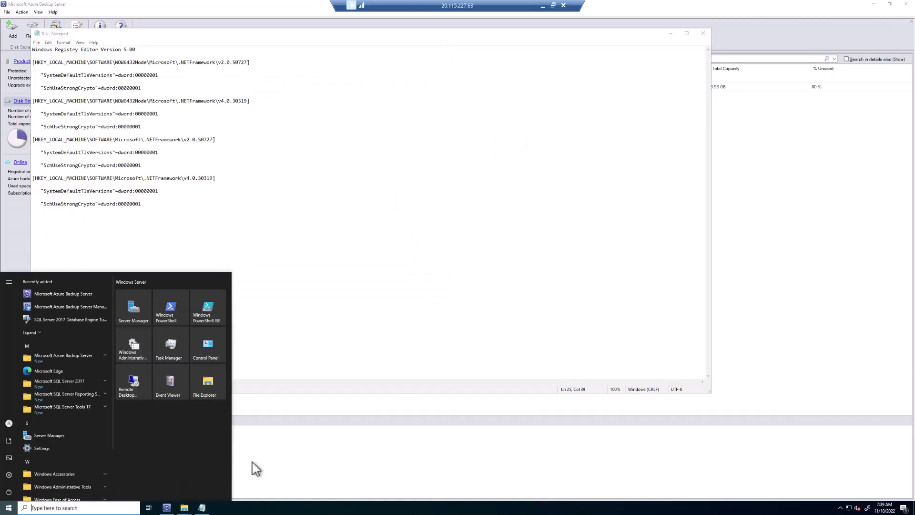
left_click(208, 391)
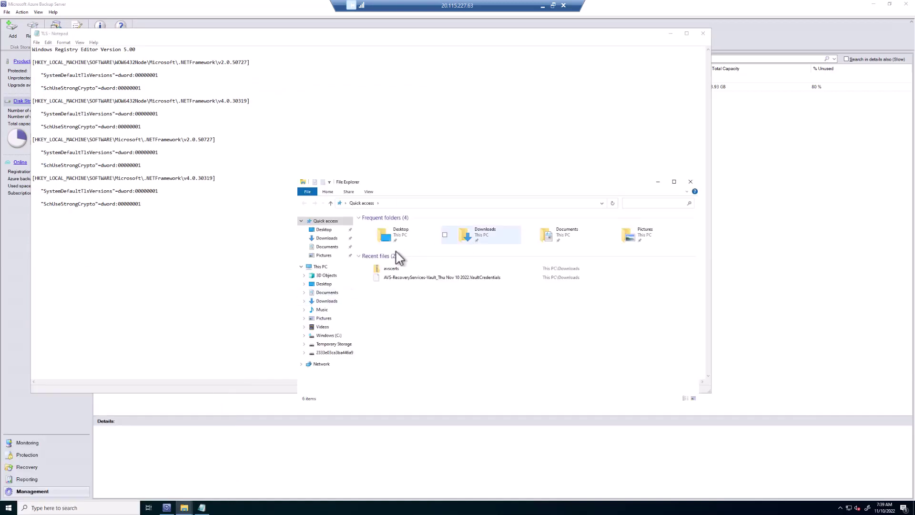
left_click(320, 293)
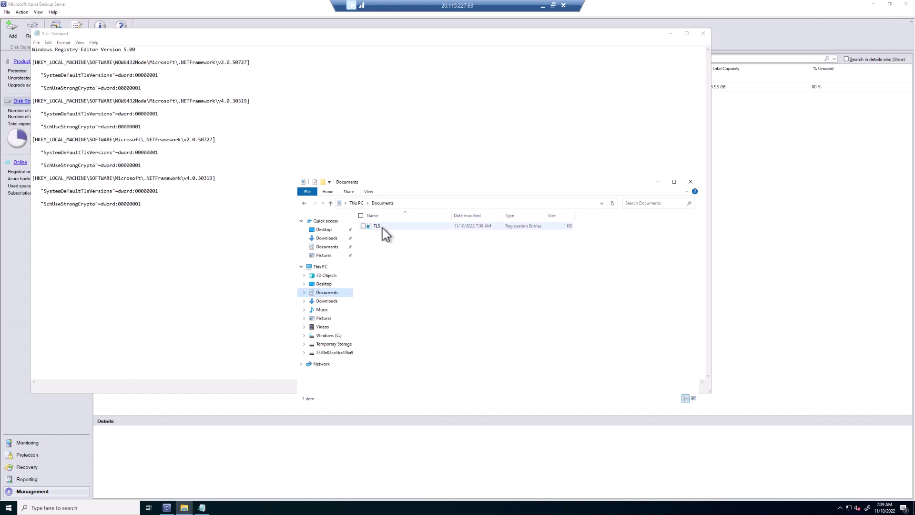
left_click(382, 228)
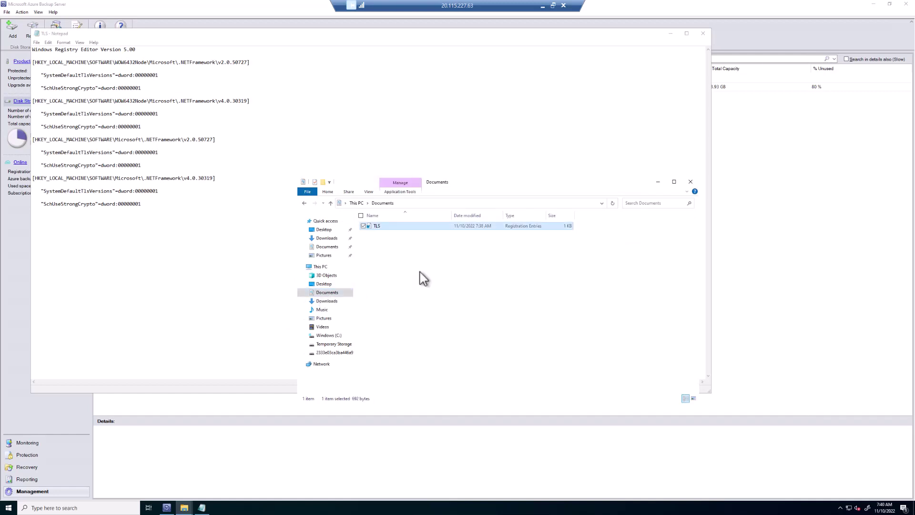
Step: Merge TLS.reg into the registry, confirm the success message, then close Explorer and Notepad
double_click(394, 231)
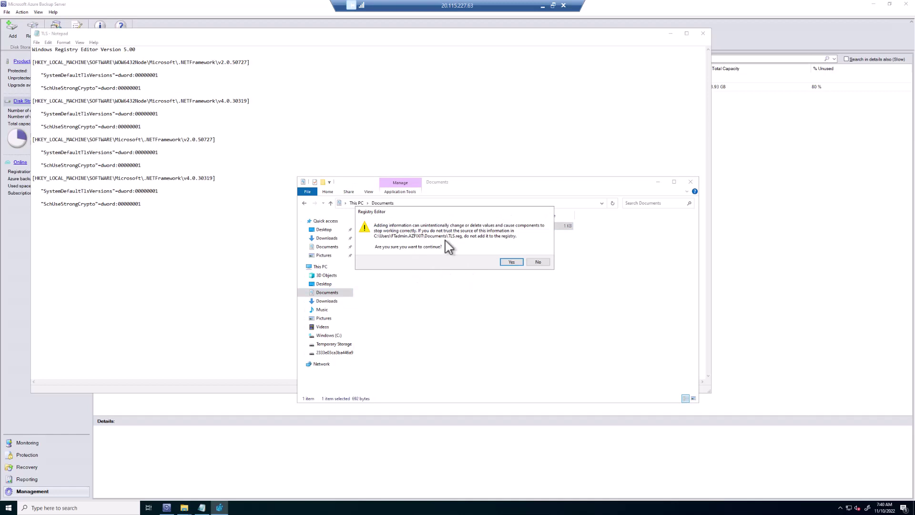
left_click(512, 262)
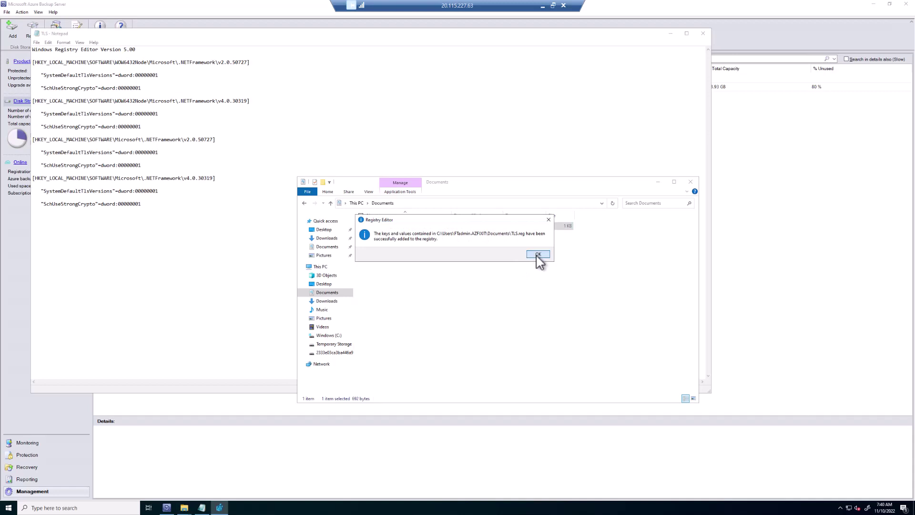
left_click(538, 254)
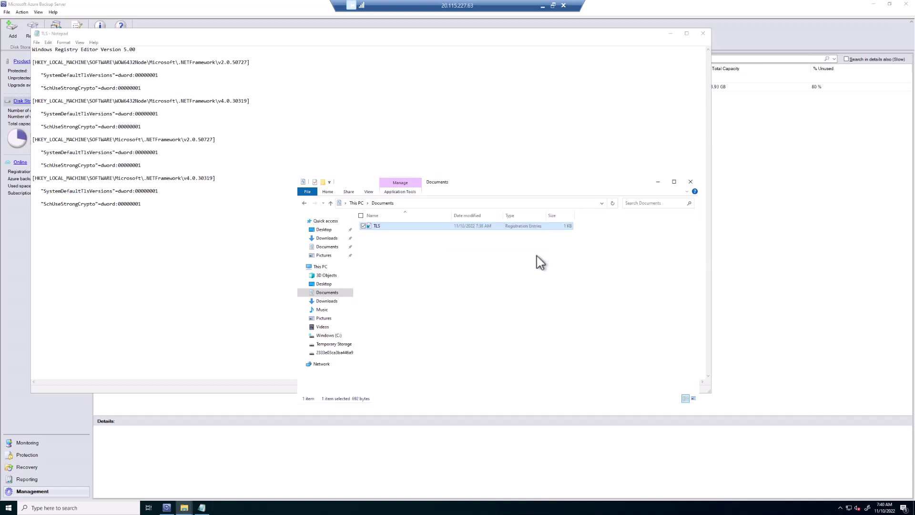
left_click(691, 181)
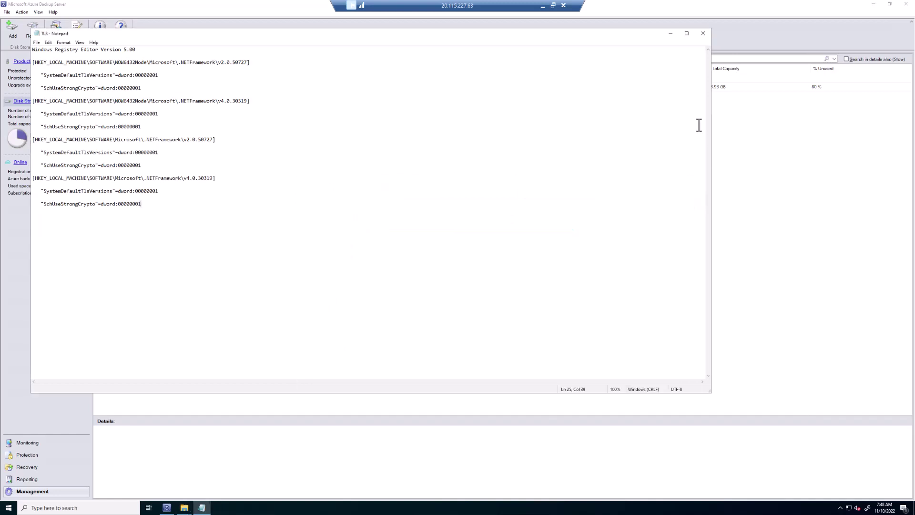
left_click(703, 33)
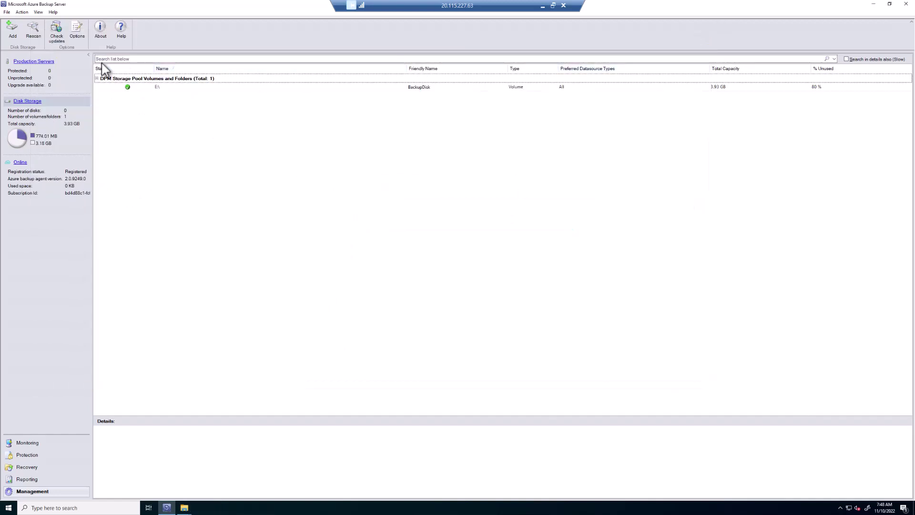
Step: Add VMware credential 'AVS Backup', description 'The backup server', with the admin user name and password
left_click(36, 61)
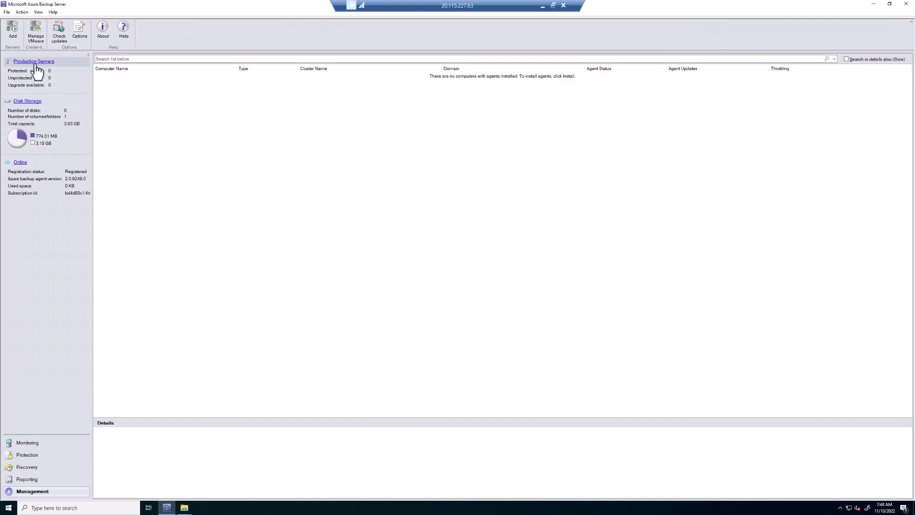
left_click(35, 30)
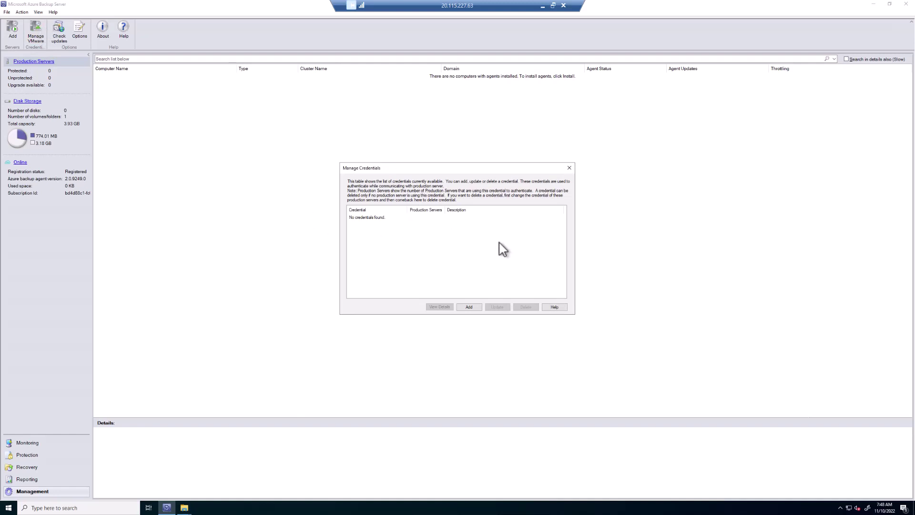
left_click(470, 308)
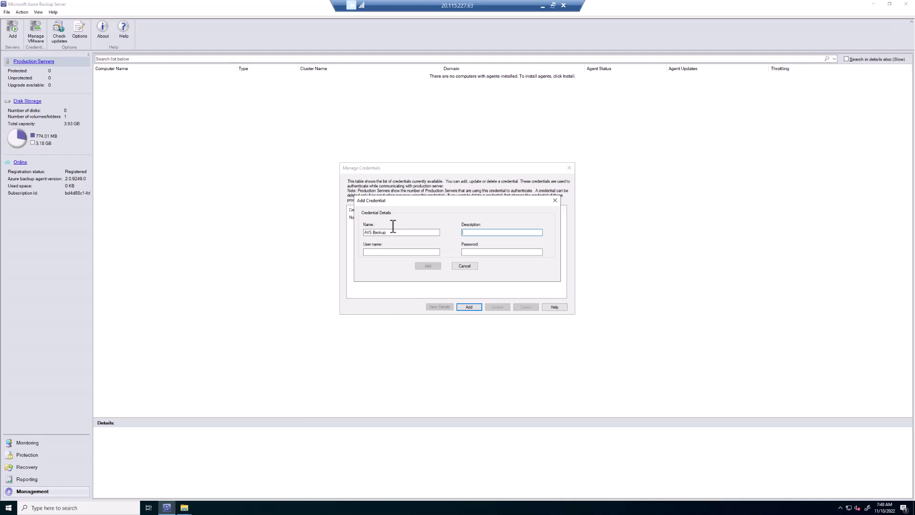
type("The backup server")
key("Tab")
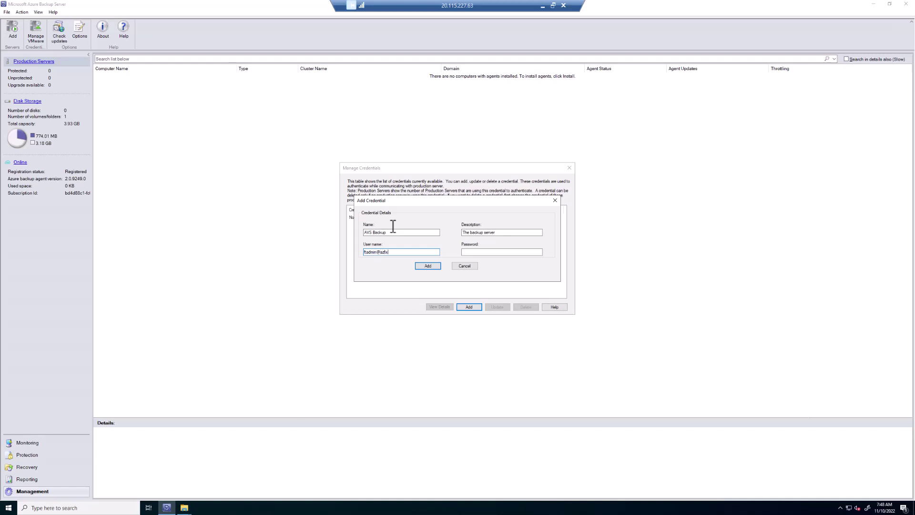
key("Tab")
key("ctrl+v")
left_click(428, 266)
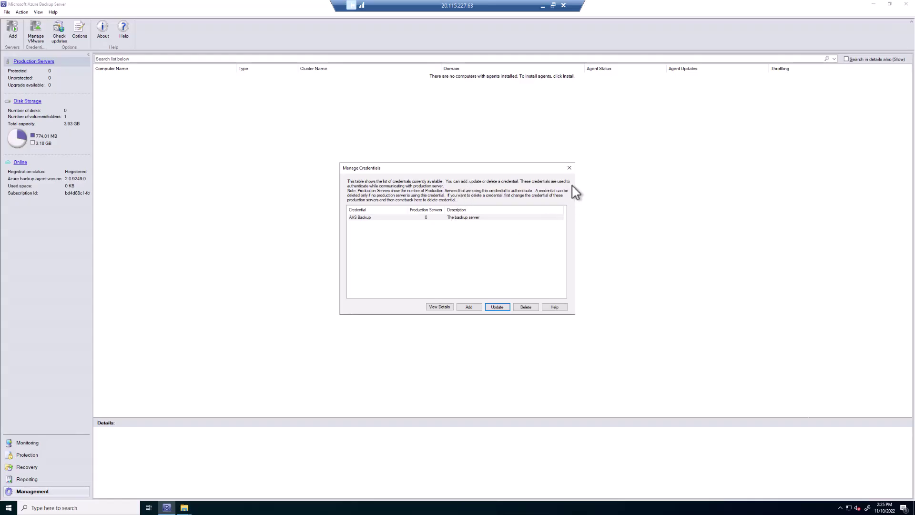
left_click(569, 168)
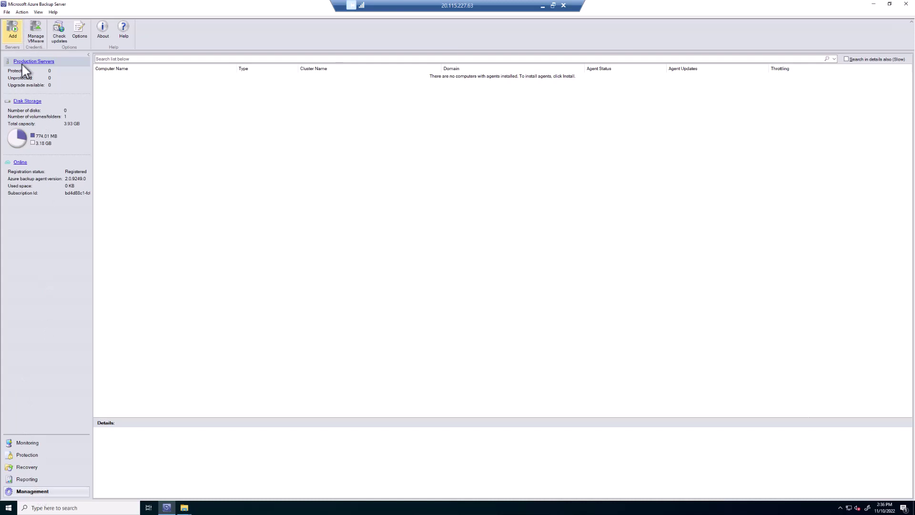
Step: Connect VMware server 10.40.144.2 as a production server using the AVS Backup credential
left_click(12, 30)
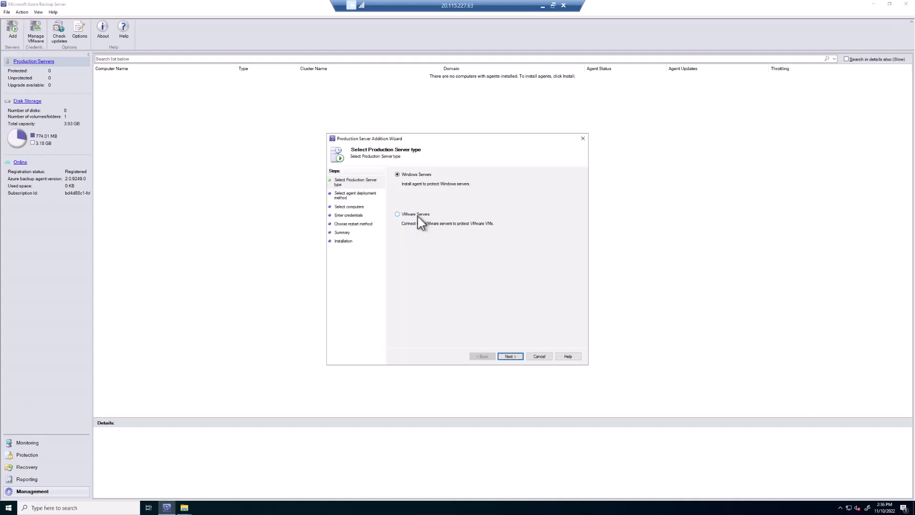
left_click(429, 223)
left_click(512, 358)
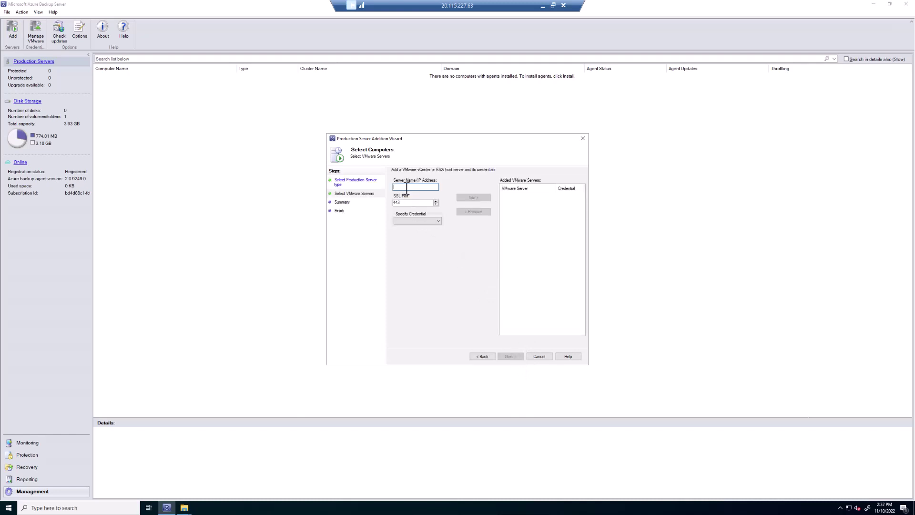
type("10.40.144.2")
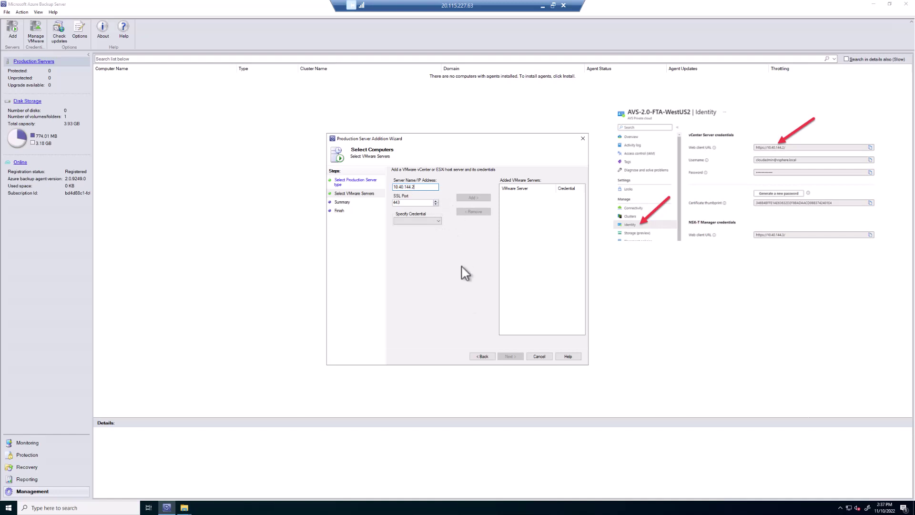
left_click(436, 221)
left_click(437, 221)
left_click(420, 228)
left_click(476, 198)
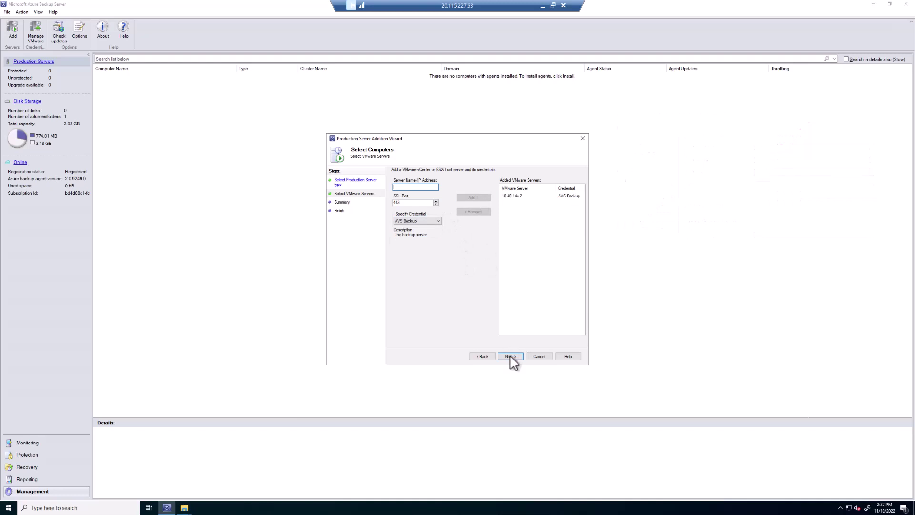
left_click(510, 357)
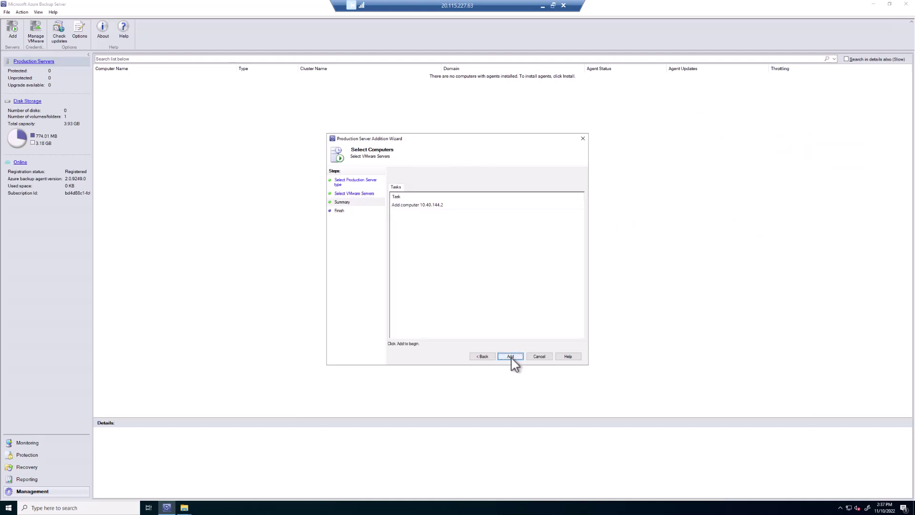
left_click(510, 357)
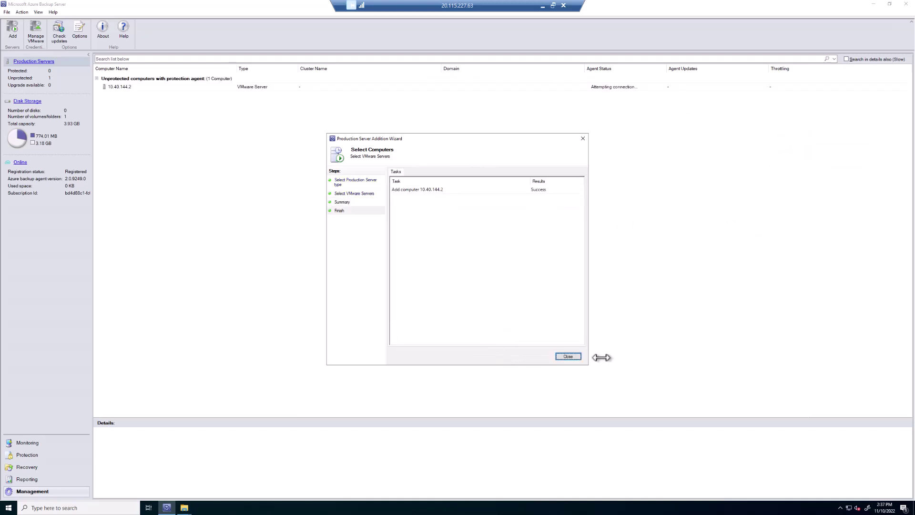